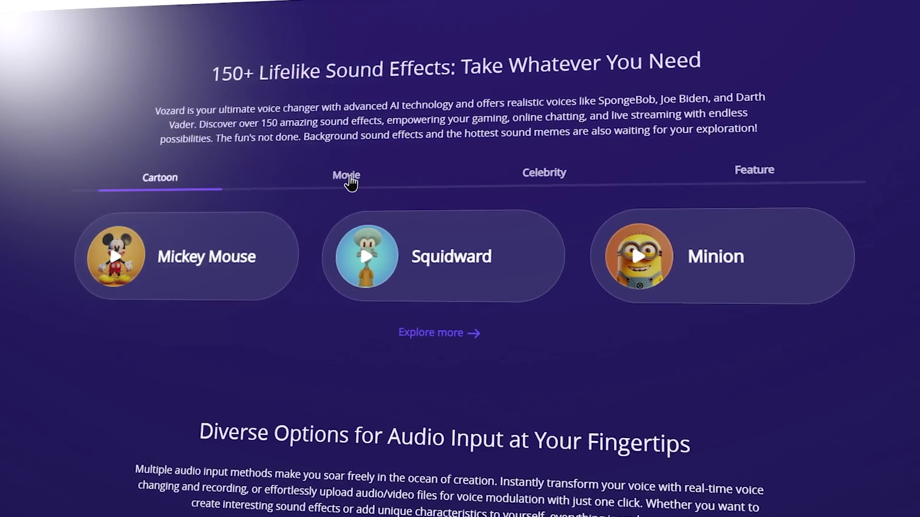
Step: Preview the Movie, Celebrity and Feature voice sample tabs on the Vozard website
click(349, 177)
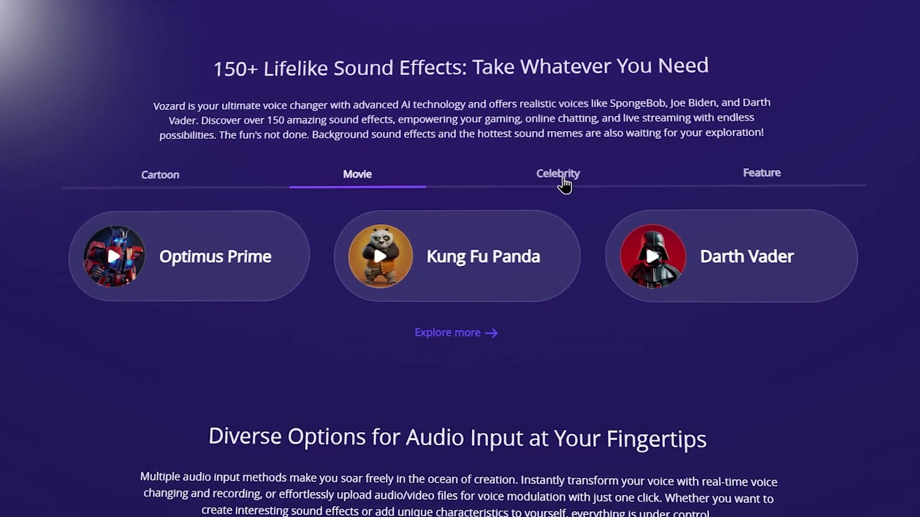
click(562, 180)
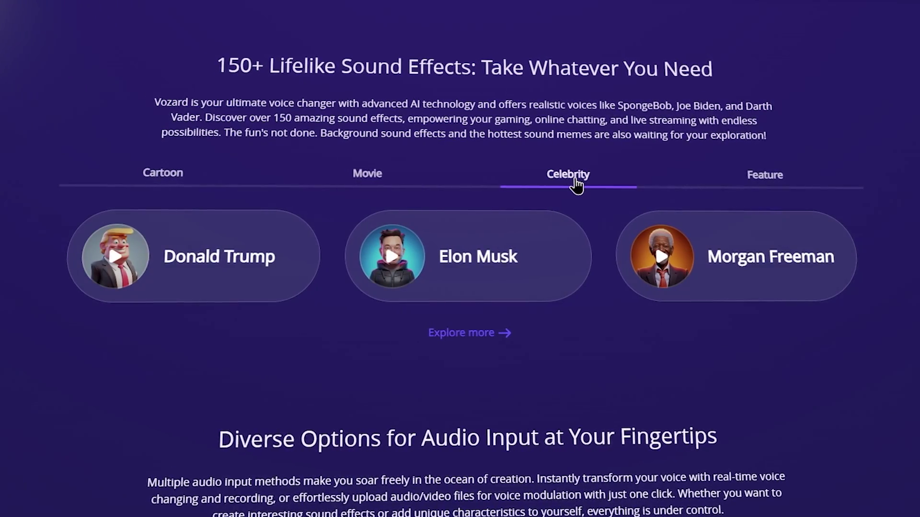
click(767, 185)
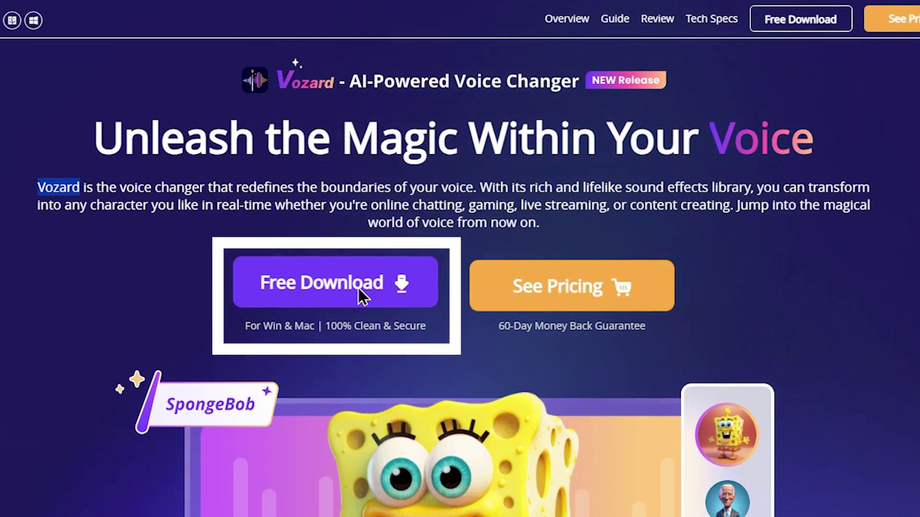
Step: Save vozard-en-setup.exe into Downloads › New folder (5), then run it and start installing
click(359, 289)
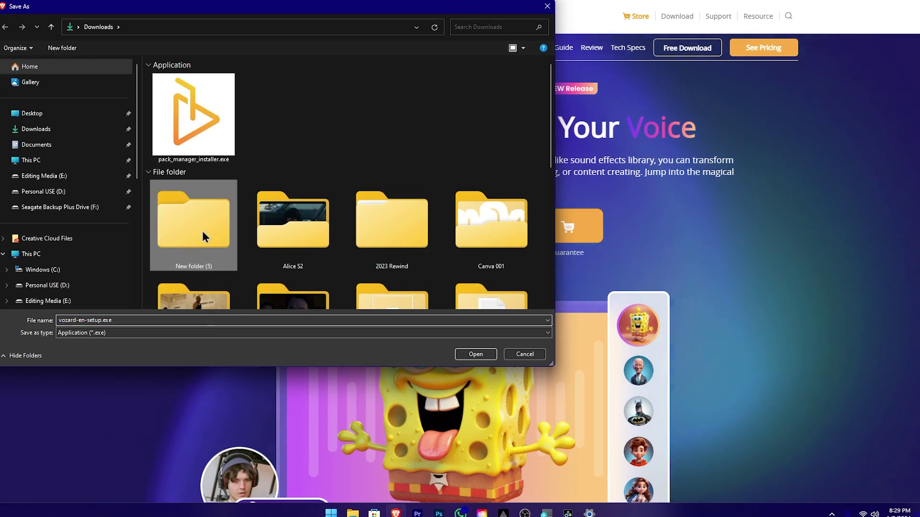
double_click(203, 231)
click(463, 358)
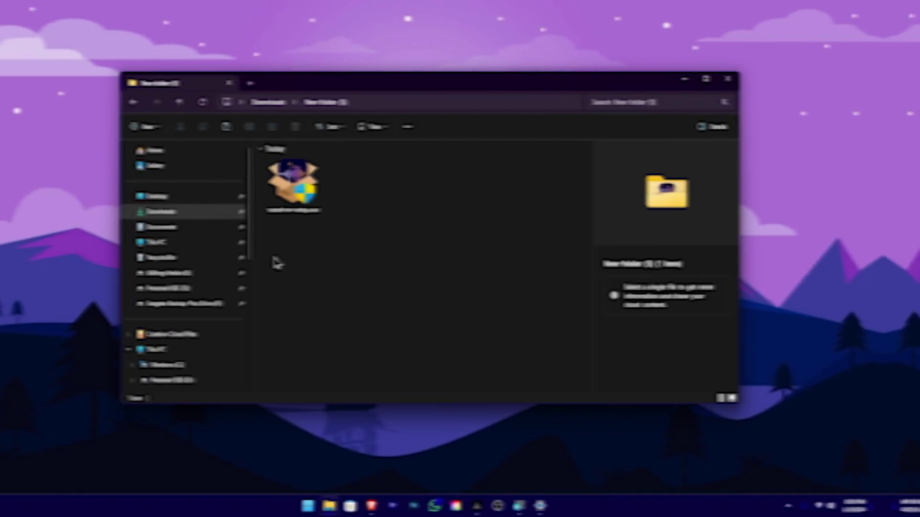
double_click(328, 180)
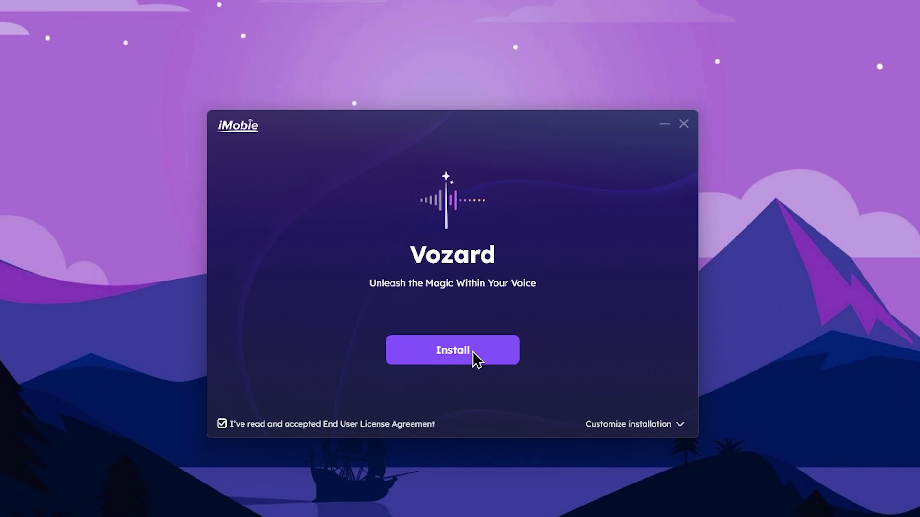
click(474, 353)
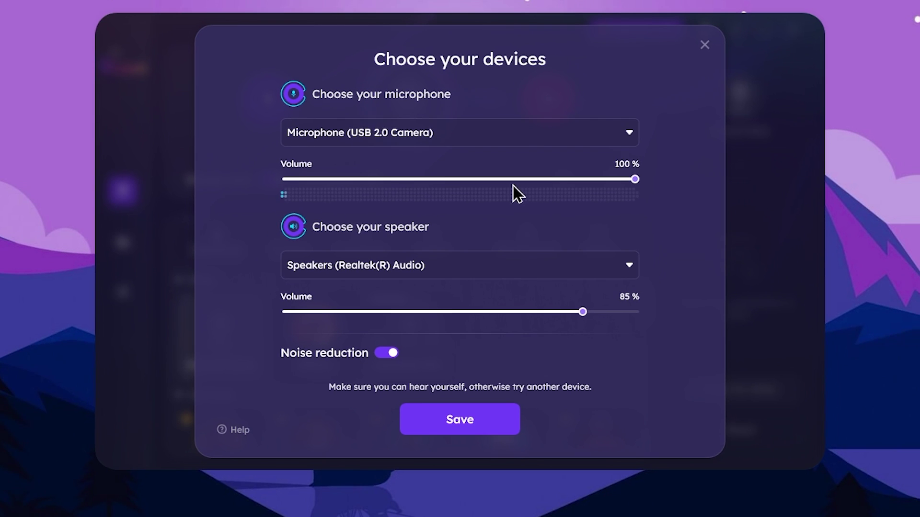
Step: Choose Microphone (Fantech Leviosa), keep Speakers (Realtek), and save the device choices
click(464, 136)
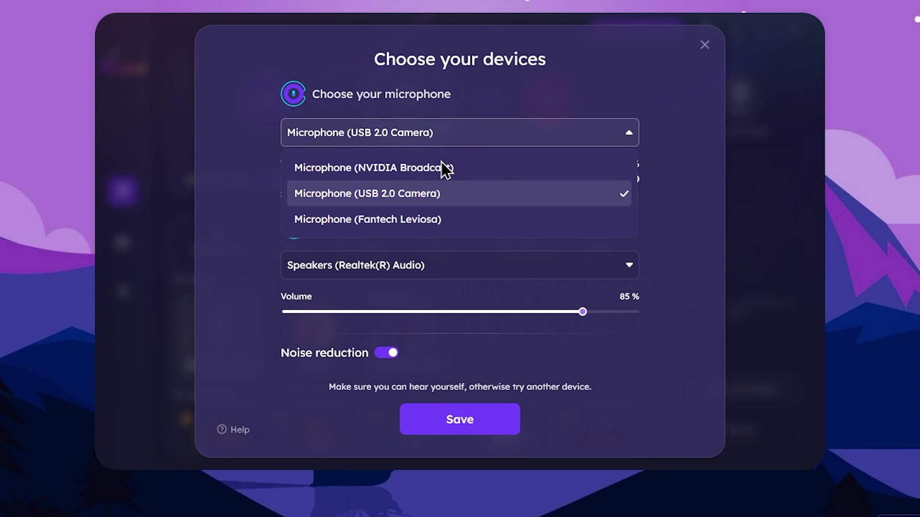
click(453, 221)
click(435, 264)
click(435, 264)
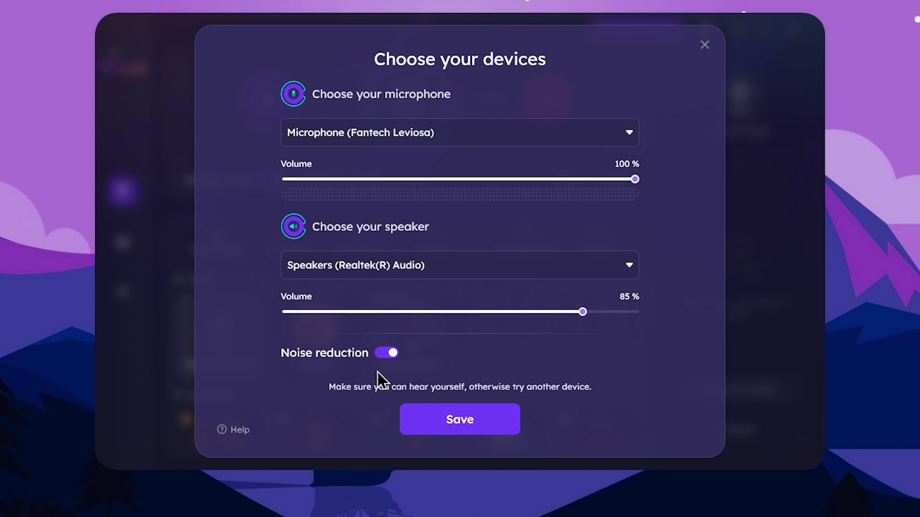
click(492, 420)
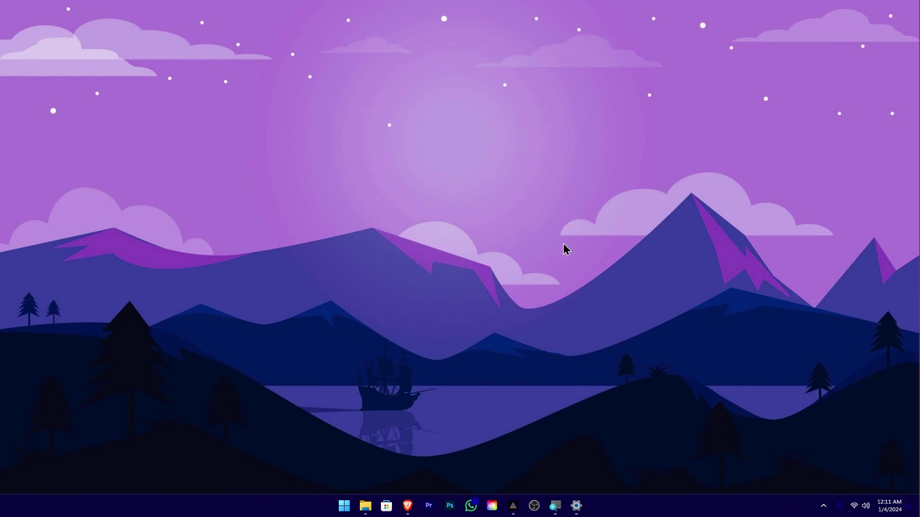
Step: Launch Vozard from the Start menu so it opens in Real-time Mode with Natural Voice
key(super)
scroll(539, 277, down, 1)
click(500, 248)
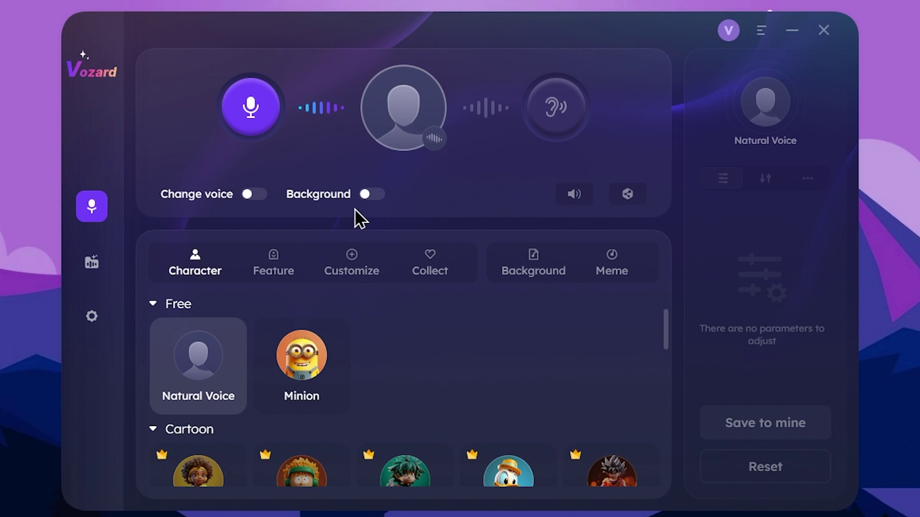
mouse_move(96, 91)
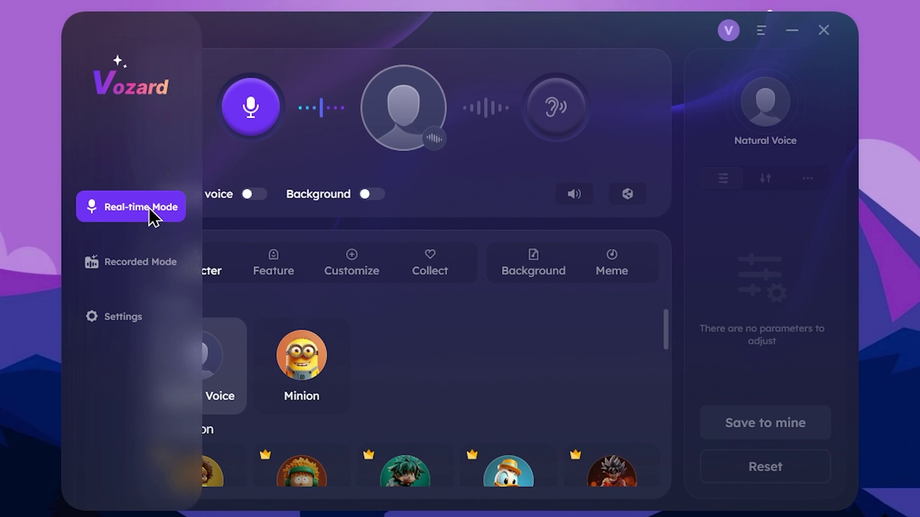
Step: Switch Vozard to Recorded Mode, showing the Recording tab at 00:00:00
click(165, 266)
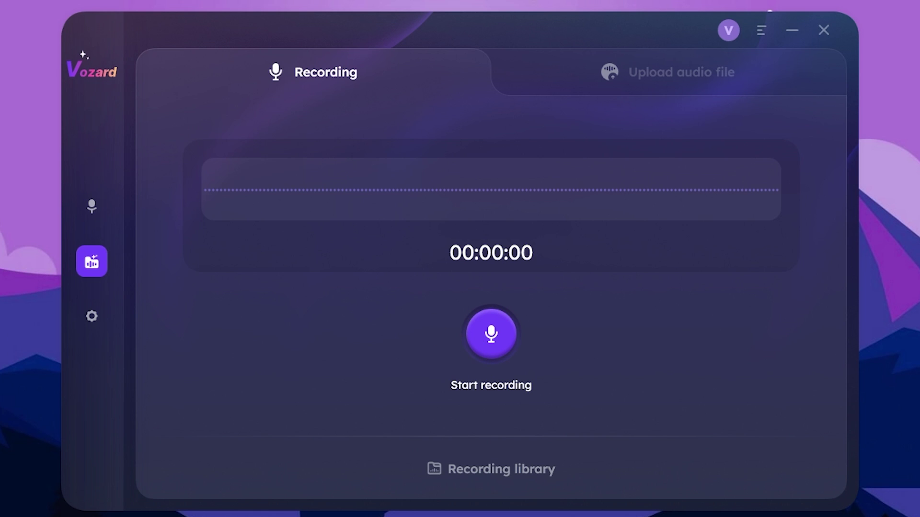
mouse_move(118, 334)
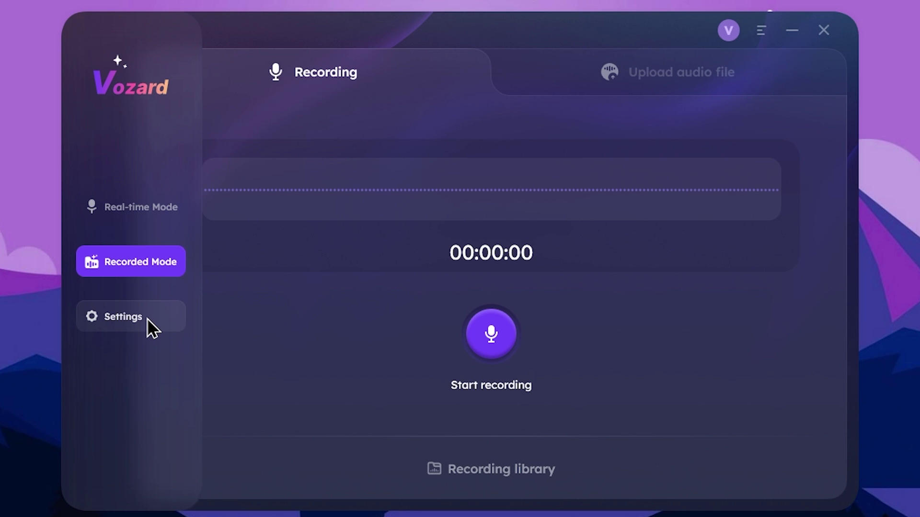
Step: In Settings, check the microphone and speaker lists without changes, then view the General settings
click(148, 318)
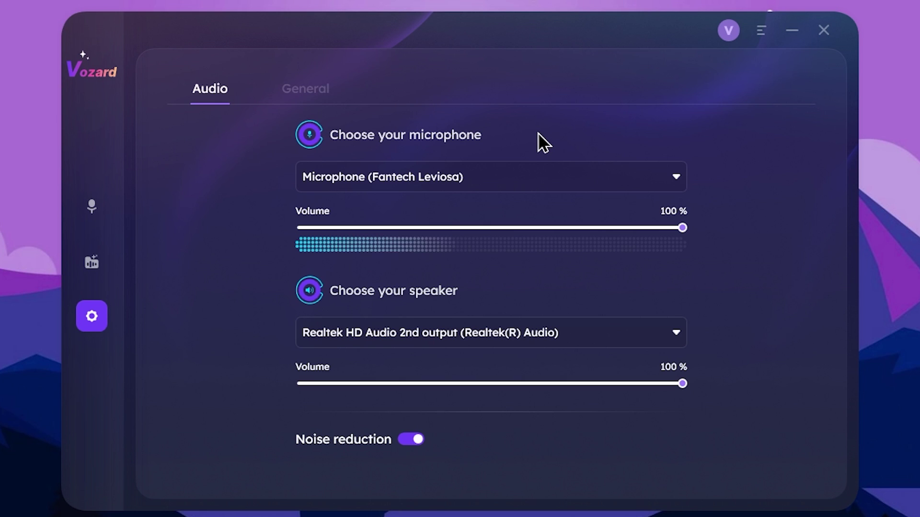
click(463, 178)
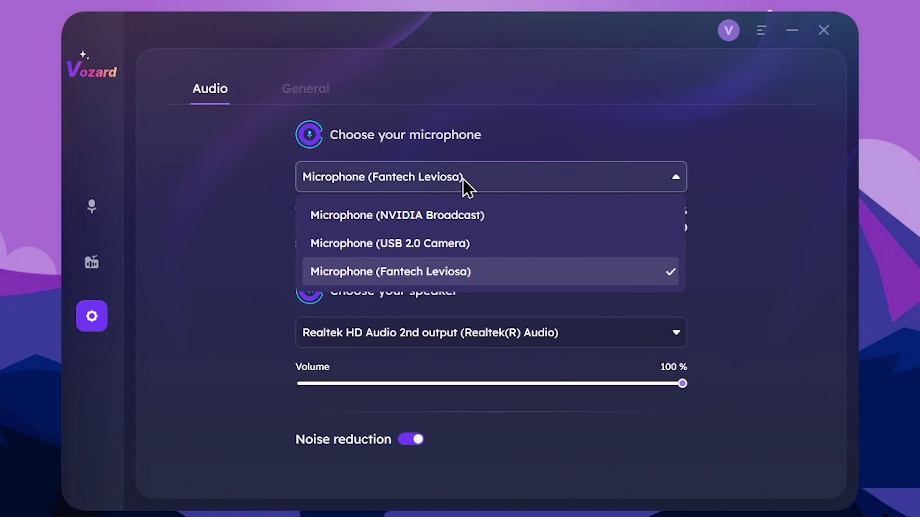
click(463, 178)
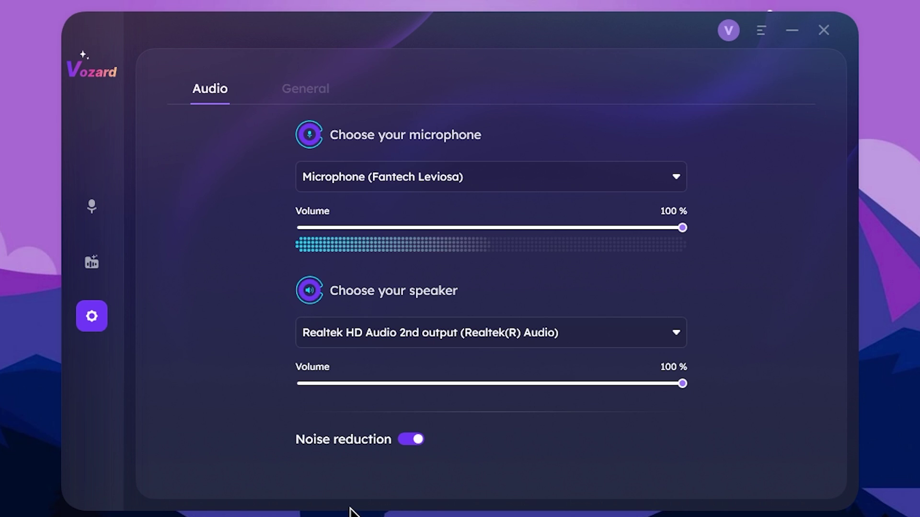
click(368, 335)
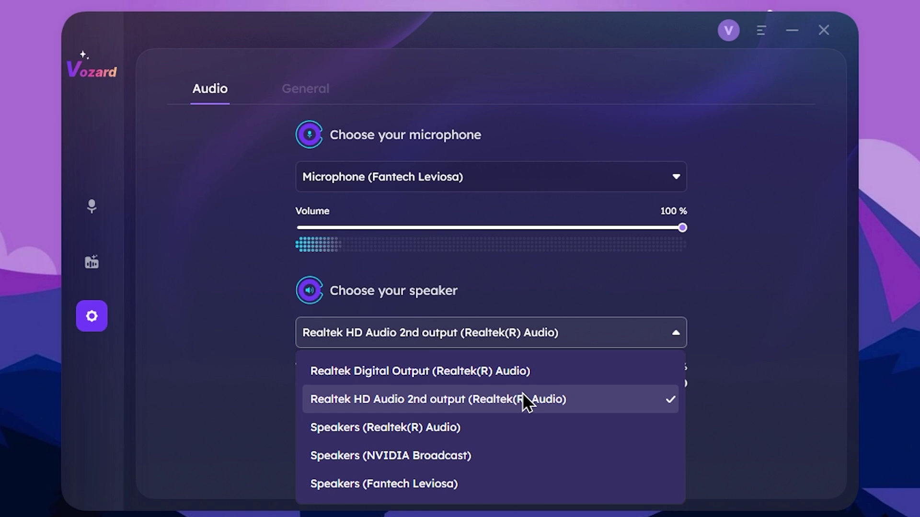
click(523, 325)
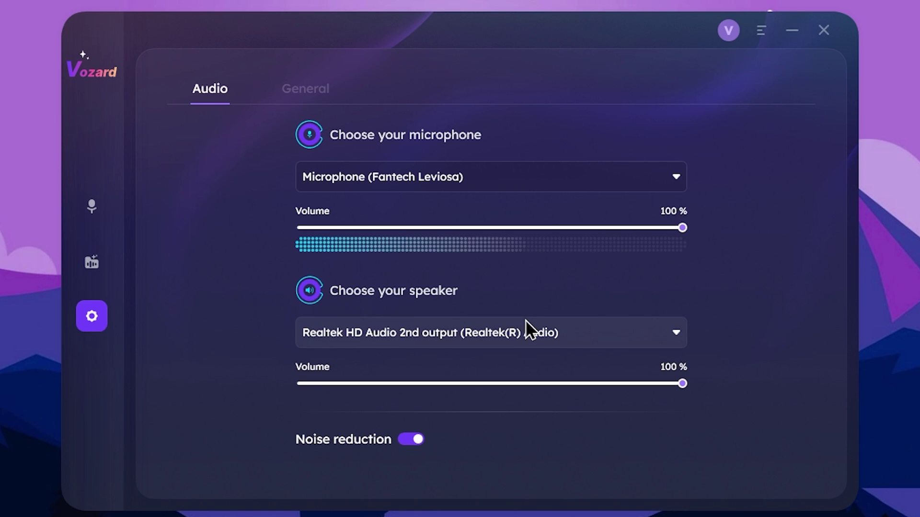
click(309, 96)
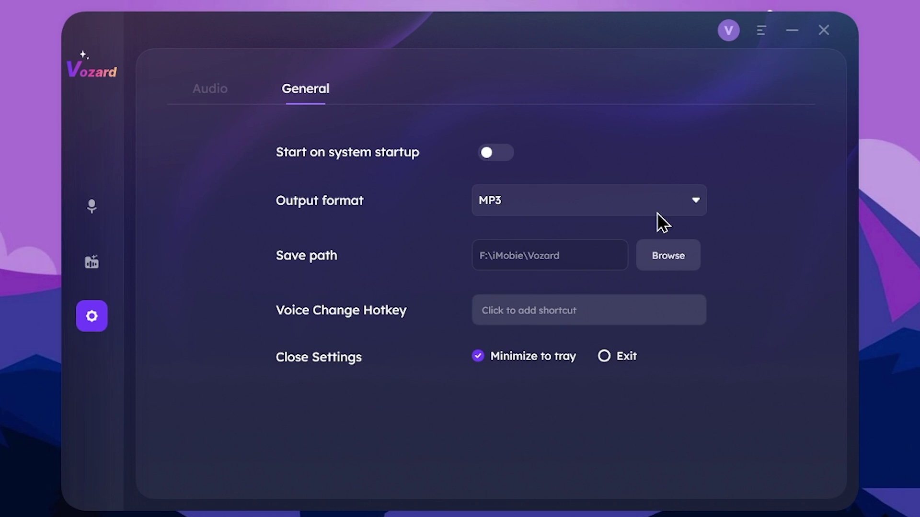
click(551, 203)
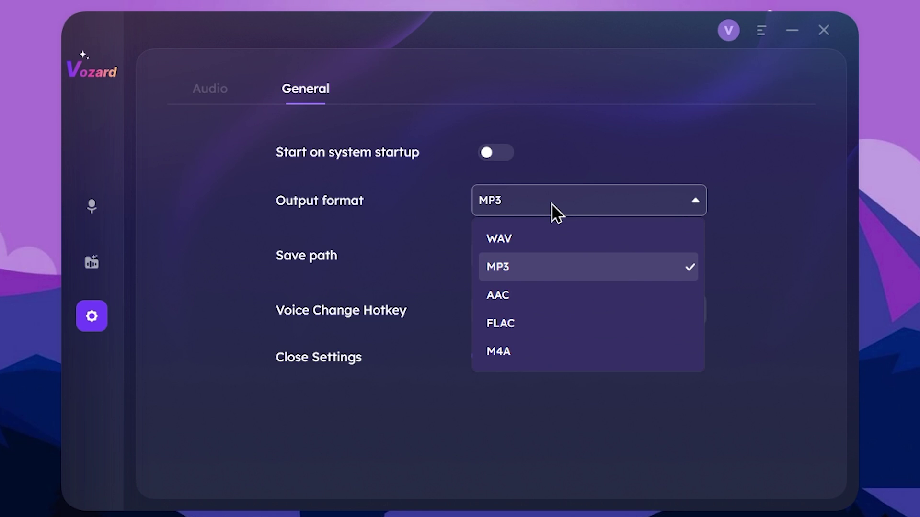
click(504, 269)
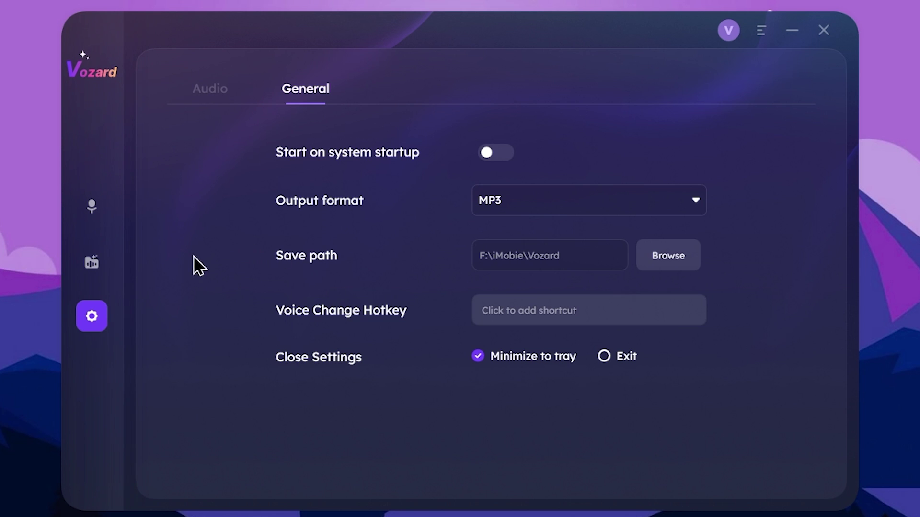
mouse_move(93, 216)
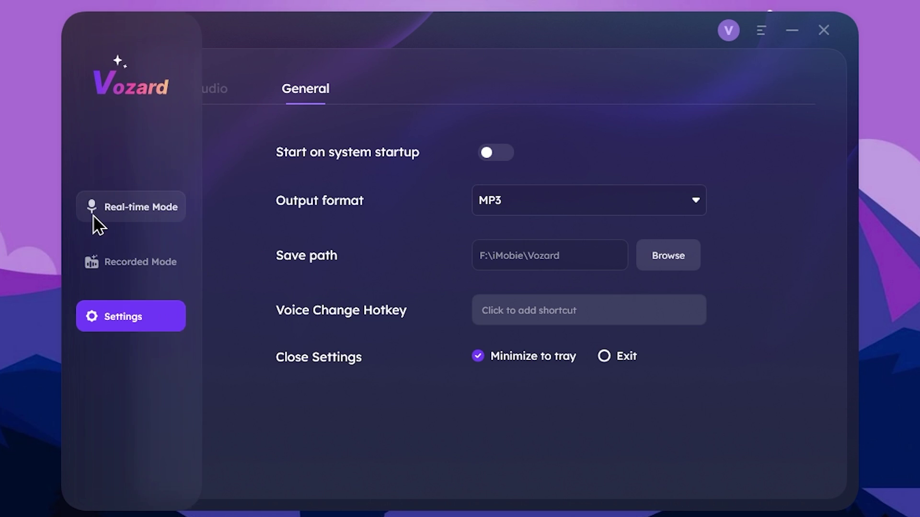
Step: Back in Real-time Mode, apply the Minion voice and switch Change voice on
click(147, 211)
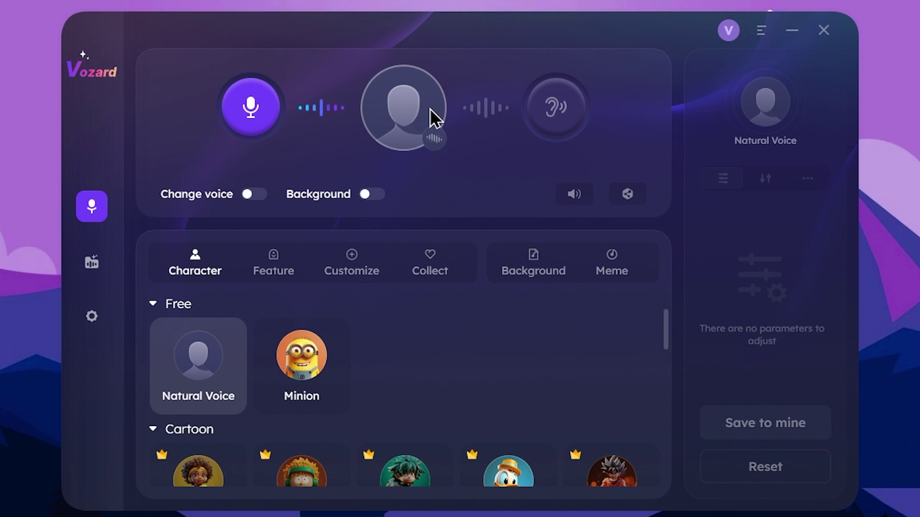
click(316, 359)
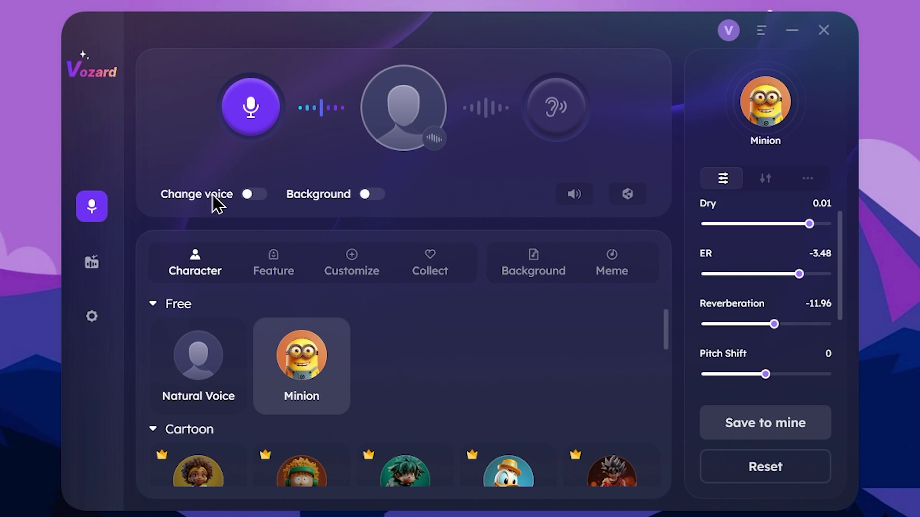
click(257, 195)
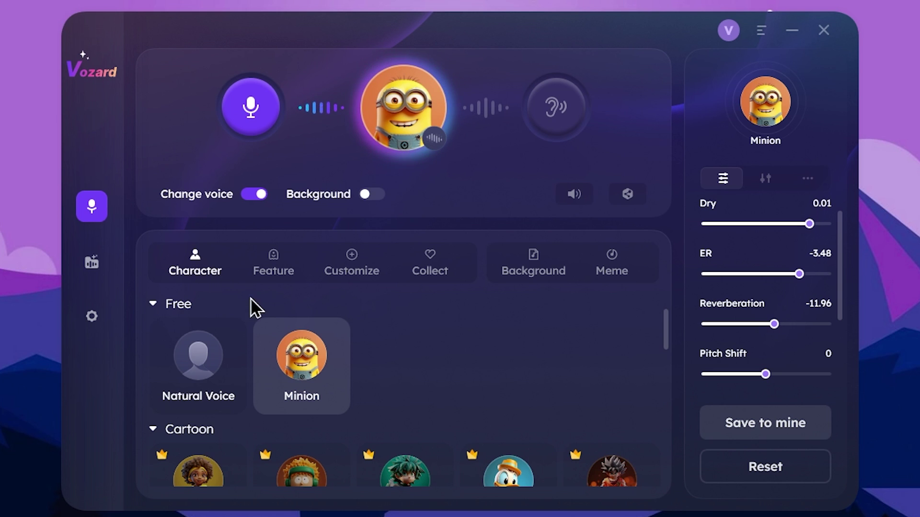
scroll(369, 386, down, 5)
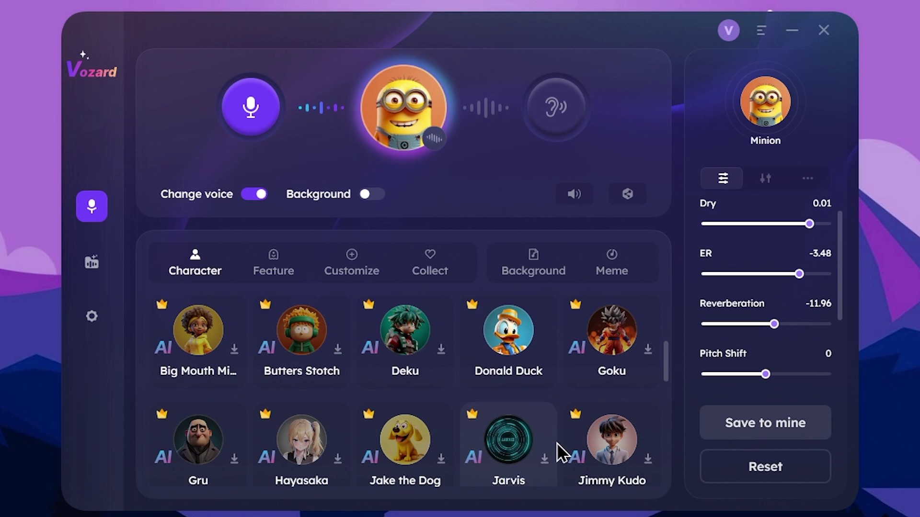
scroll(464, 386, down, 3)
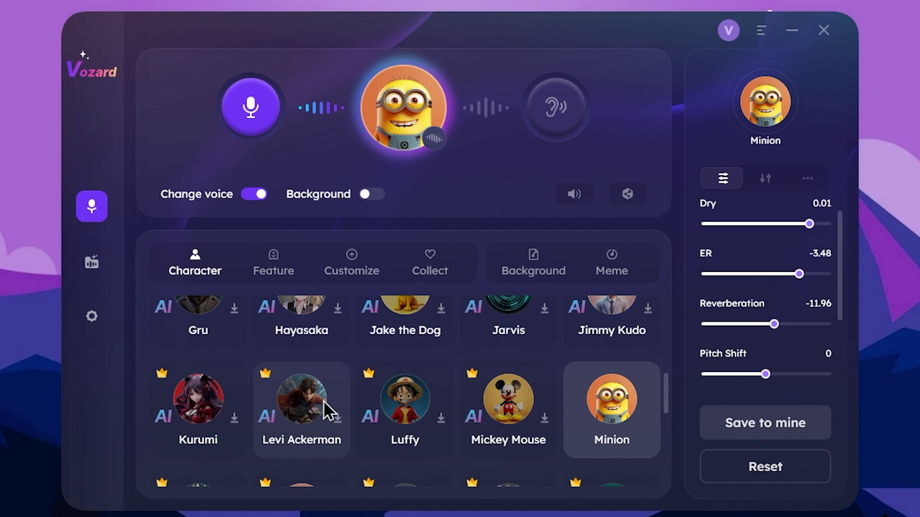
scroll(316, 406, down, 4)
scroll(332, 401, down, 1)
scroll(331, 401, up, 12)
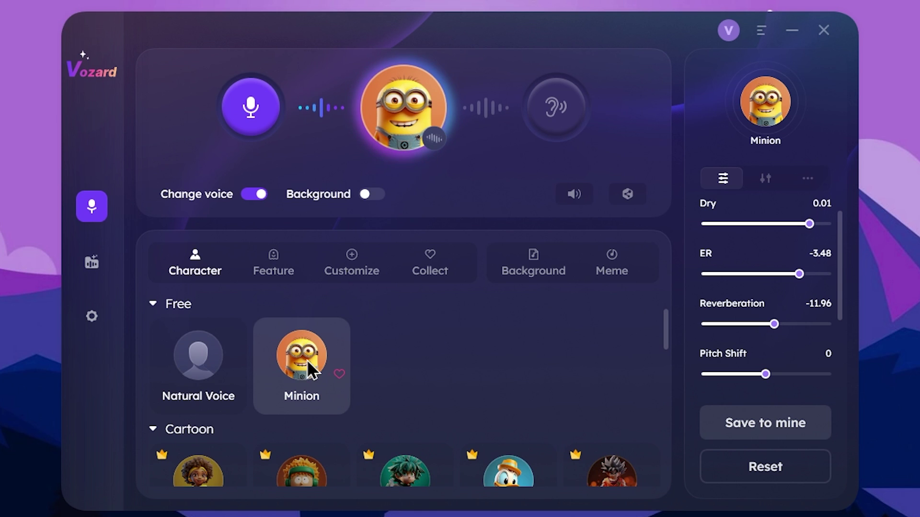
click(274, 266)
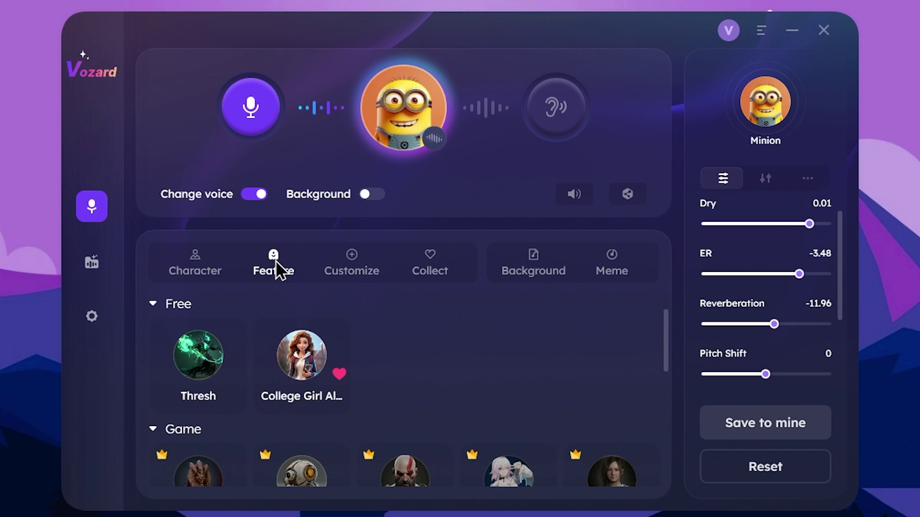
scroll(363, 415, down, 1)
scroll(366, 416, down, 2)
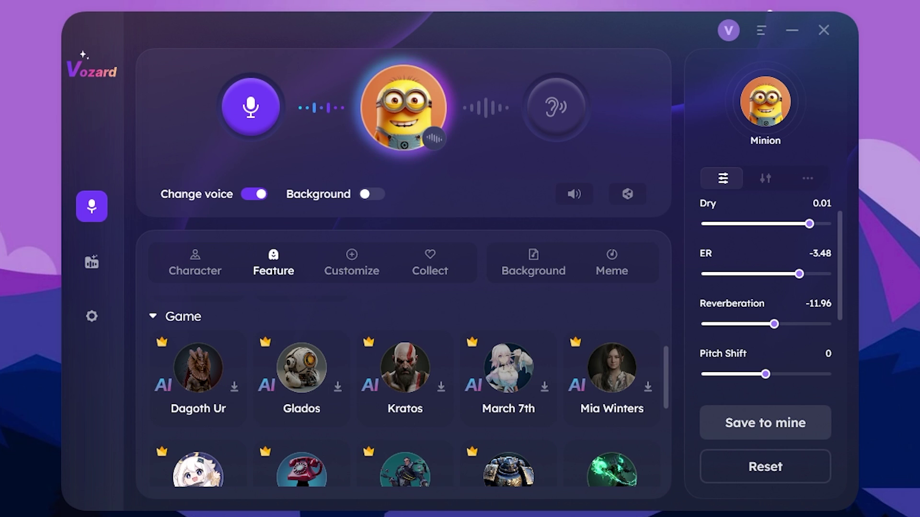
scroll(410, 451, down, 2)
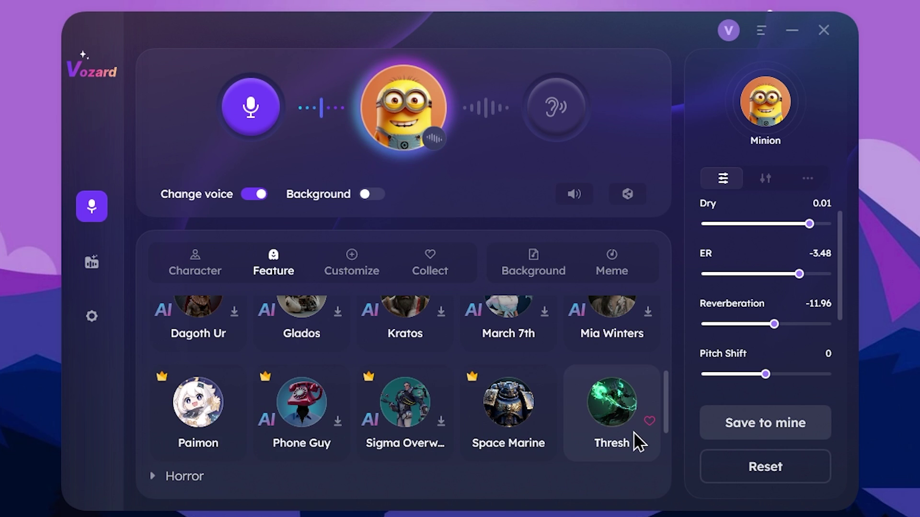
scroll(259, 385, down, 1)
scroll(272, 387, down, 1)
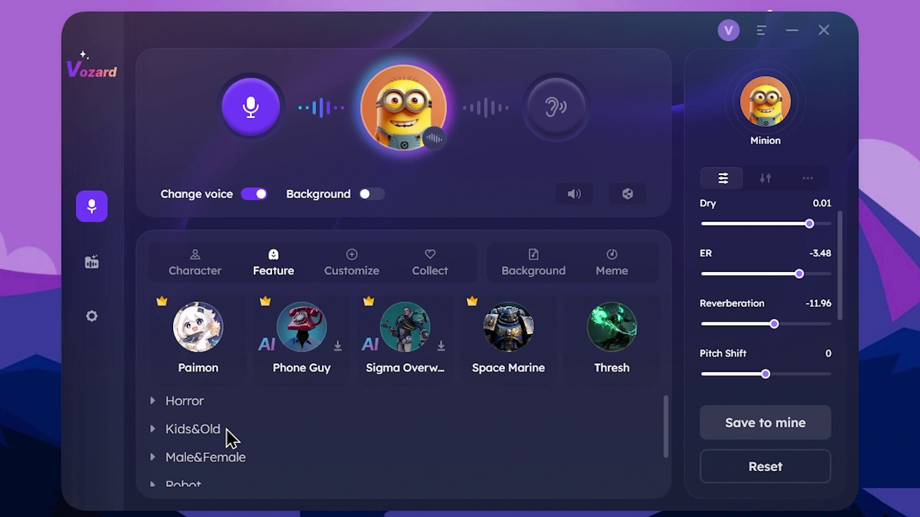
scroll(226, 430, down, 1)
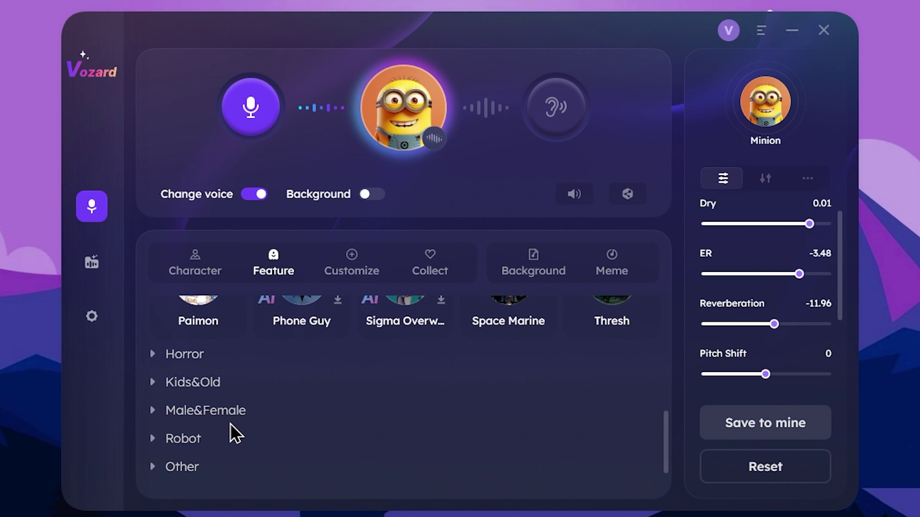
scroll(230, 434, up, 6)
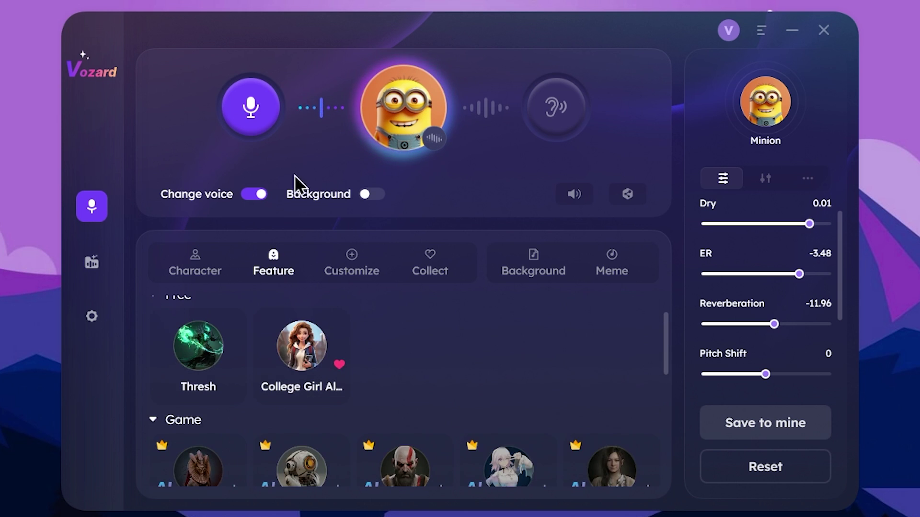
Step: Save the current Minion settings as custom voice '01' and view it under Customize
click(352, 257)
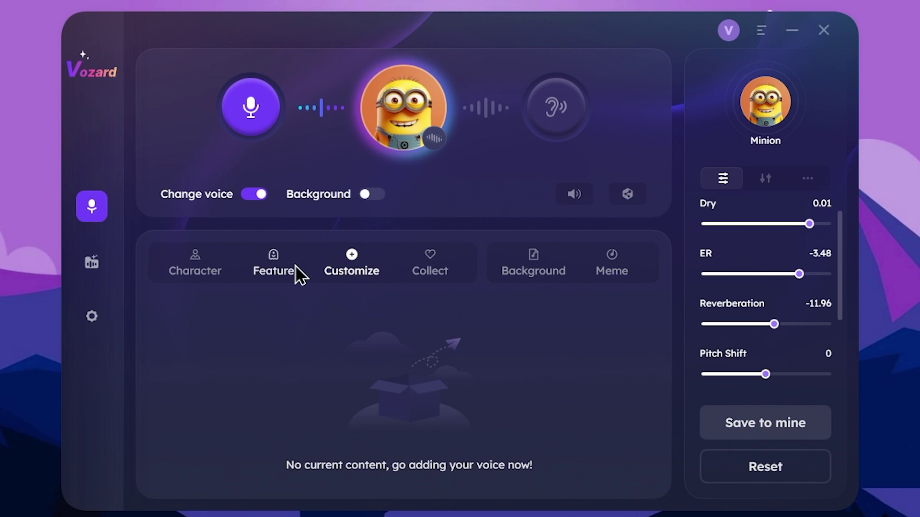
click(273, 264)
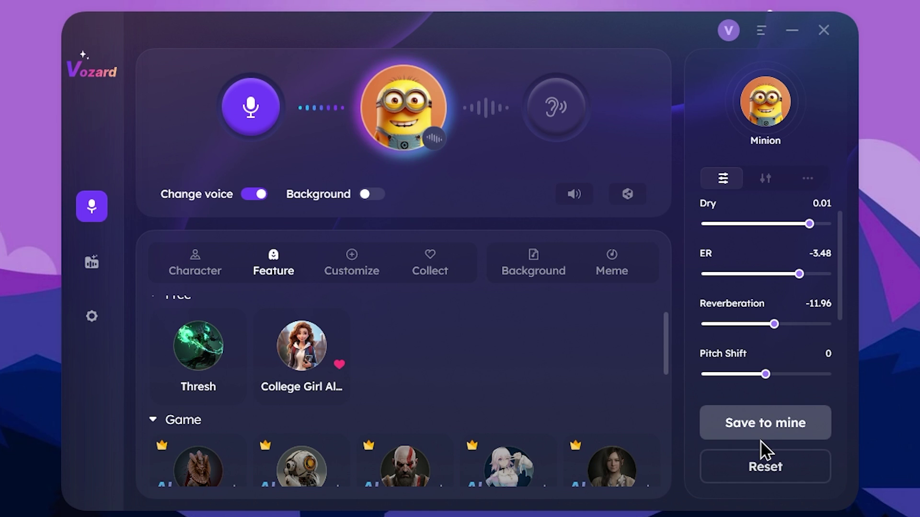
click(797, 431)
drag(465, 267, 240, 247)
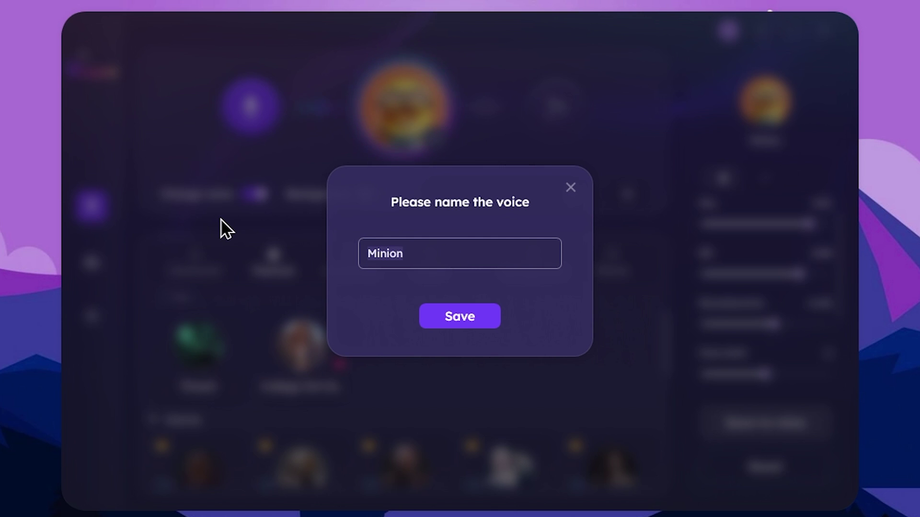
click(447, 317)
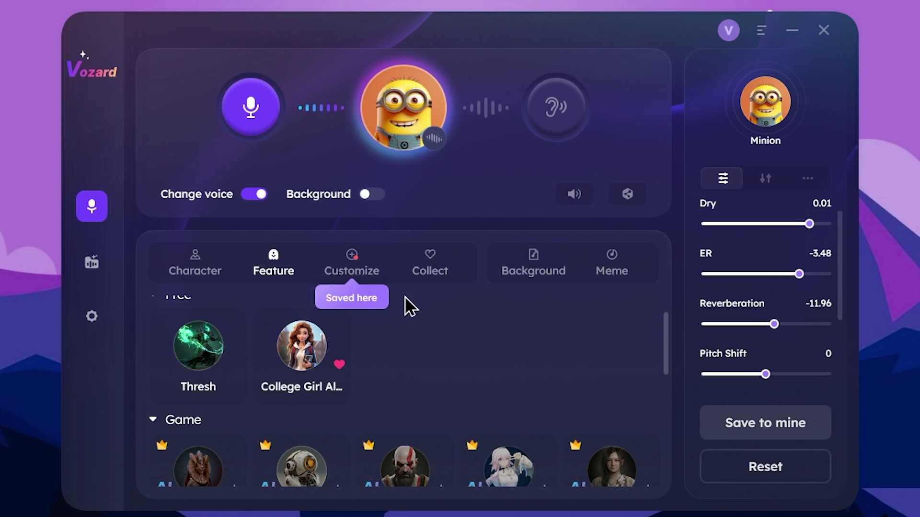
click(358, 264)
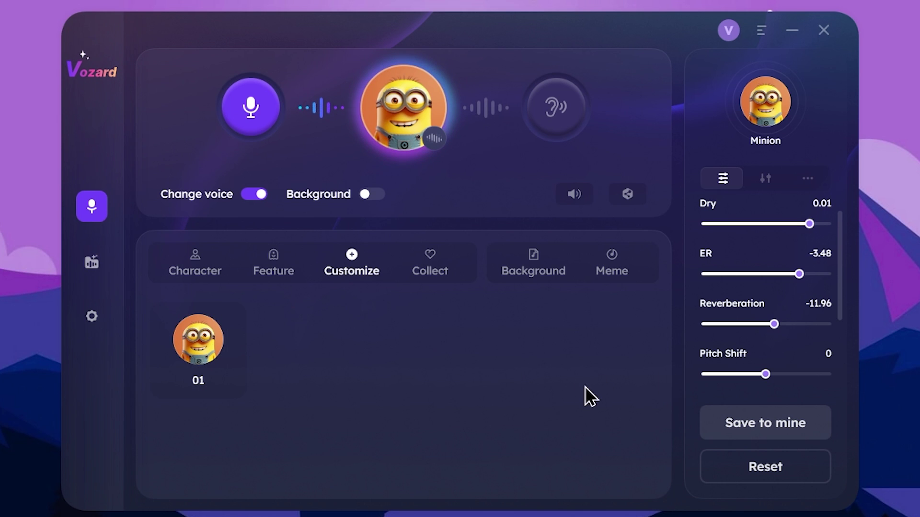
Step: Browse the Collect and Feature voice lists, then open the Background sounds library
click(437, 257)
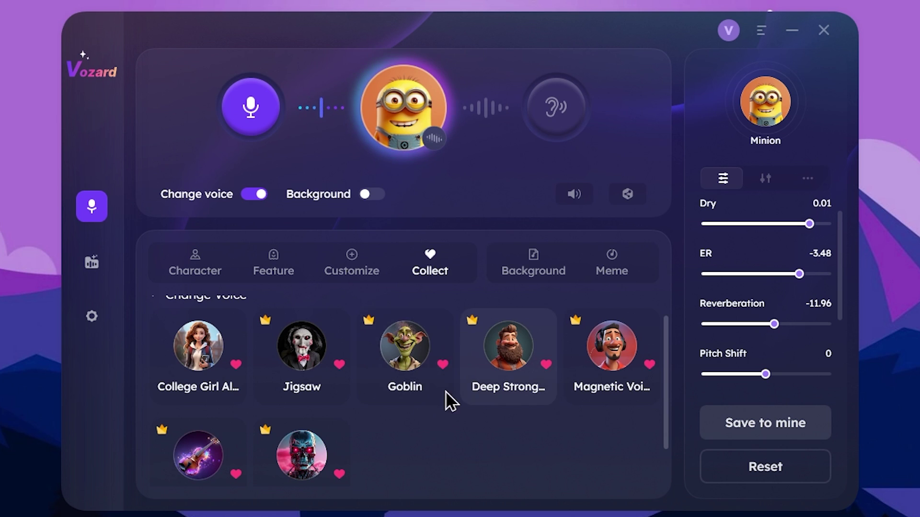
click(282, 260)
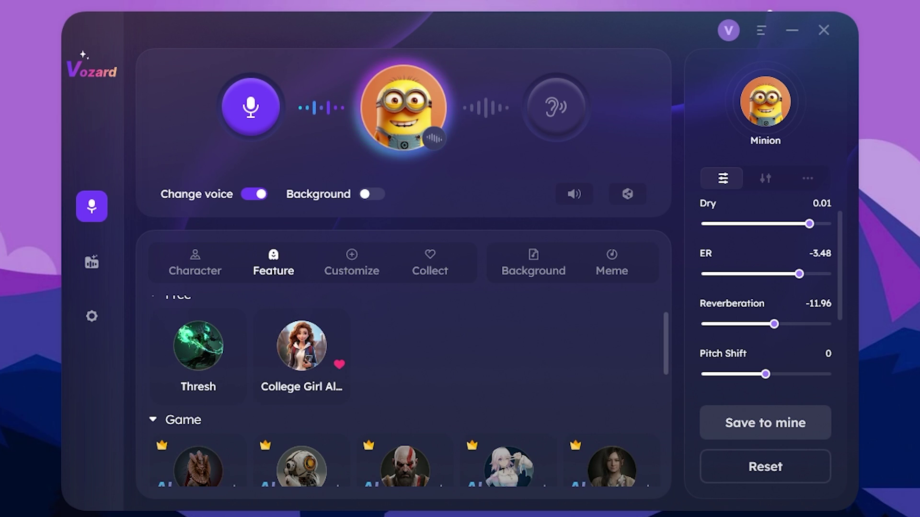
scroll(427, 393, down, 1)
scroll(446, 405, up, 2)
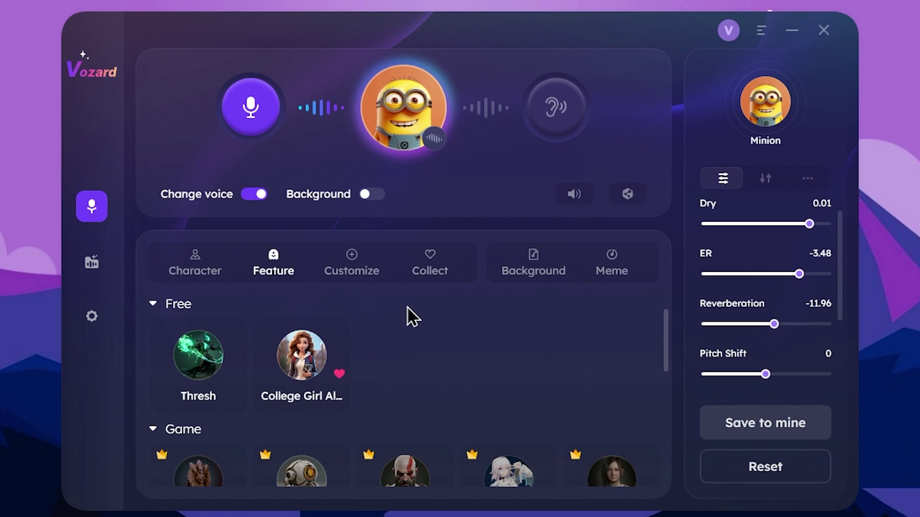
click(439, 271)
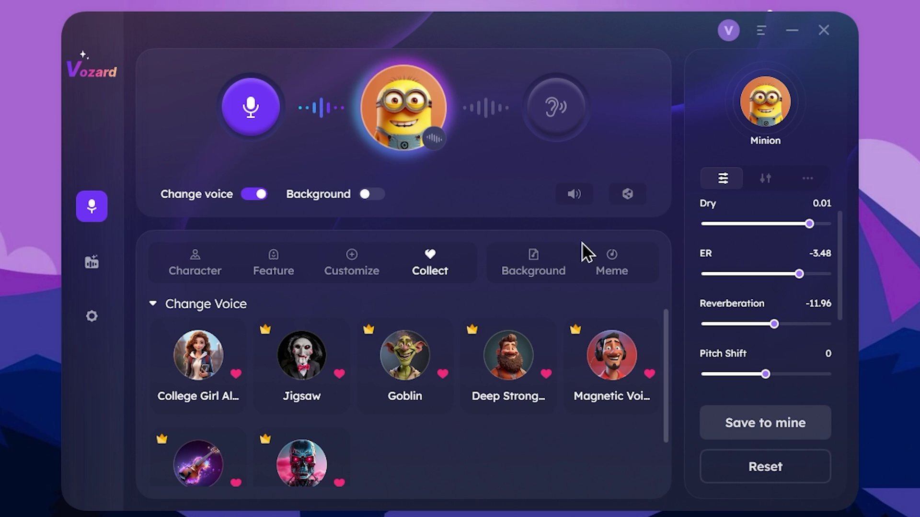
click(542, 257)
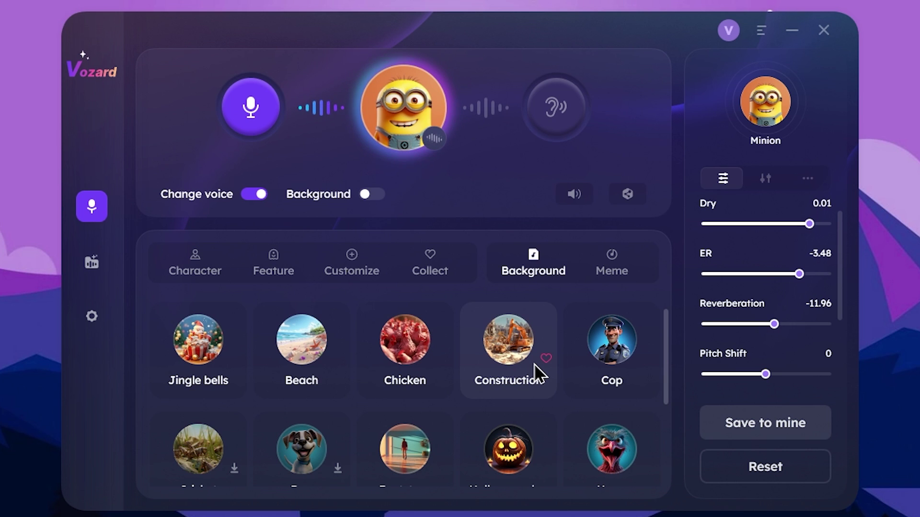
Step: Glance at the Meme clips, then show favourited voices like College Girl AI, Jigsaw and Goblin
click(622, 258)
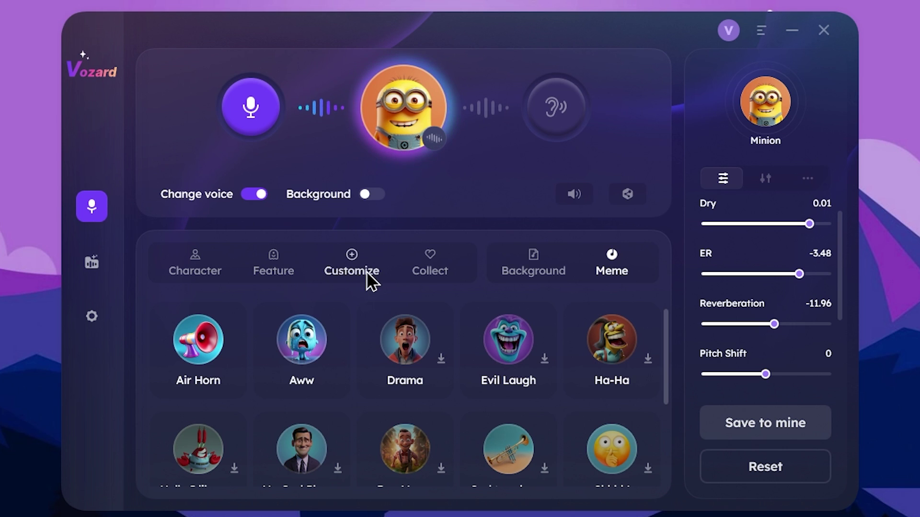
click(428, 269)
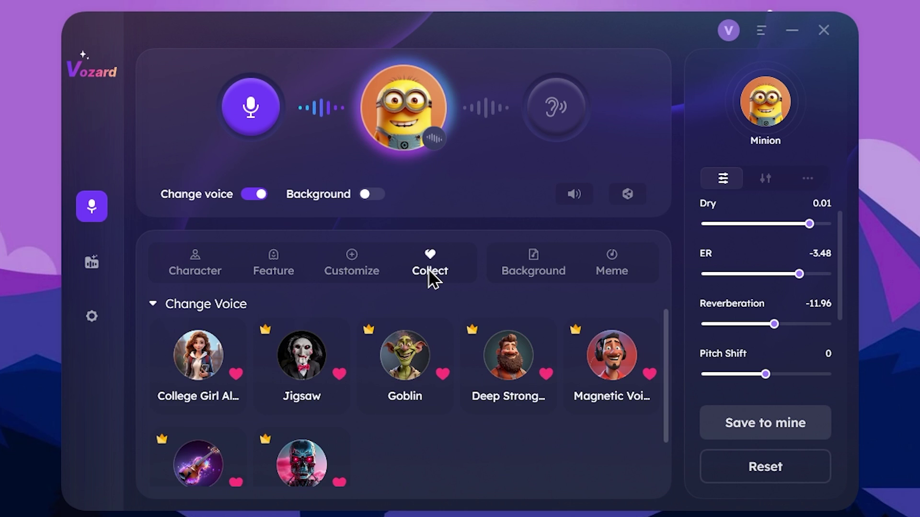
click(282, 270)
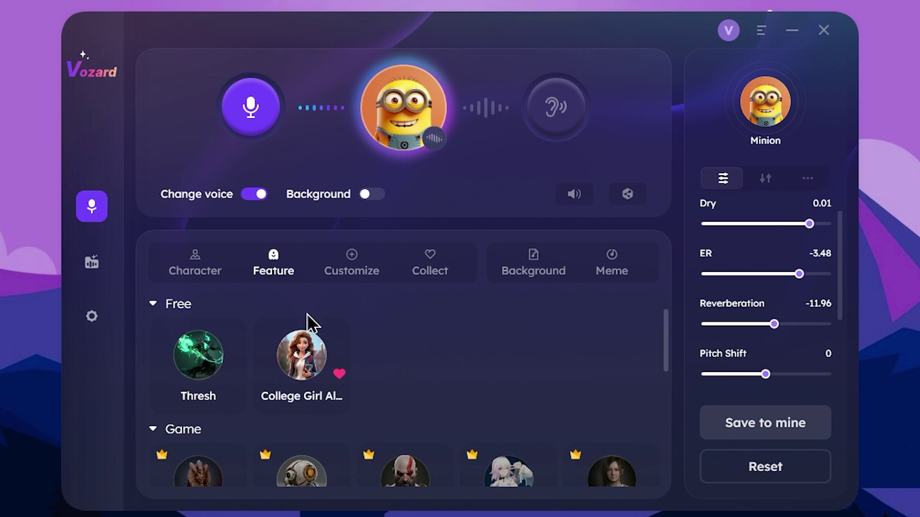
scroll(355, 371, down, 5)
scroll(359, 370, up, 3)
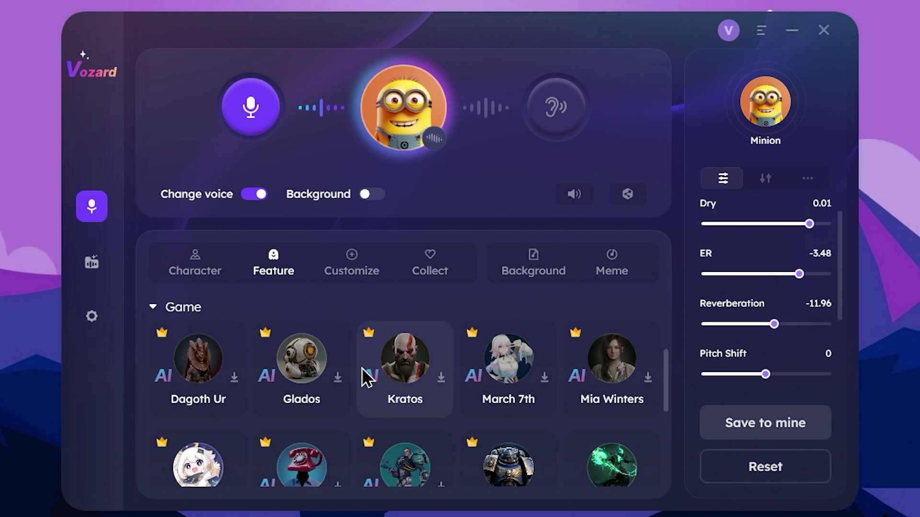
scroll(361, 369, up, 2)
click(438, 261)
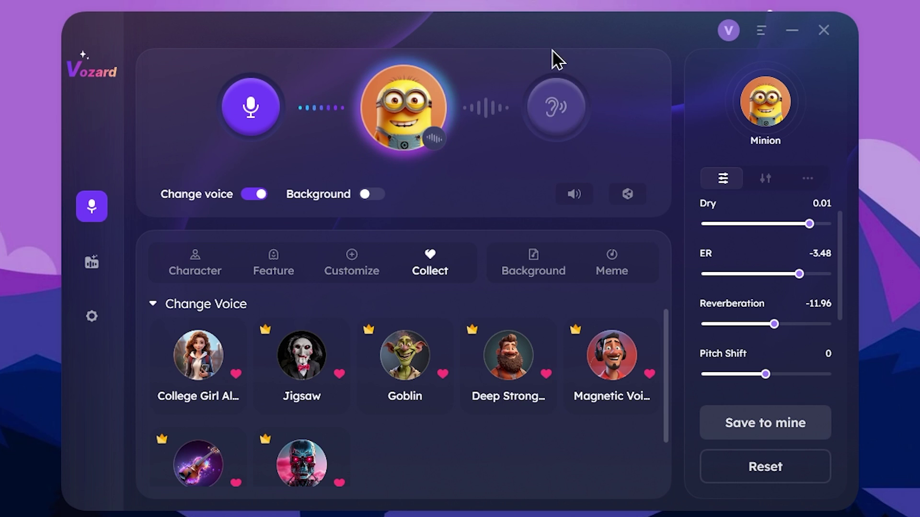
Step: Apply Deep Strong Voice, turn on voice monitoring, then try College Girl Alice and Jigsaw
click(521, 359)
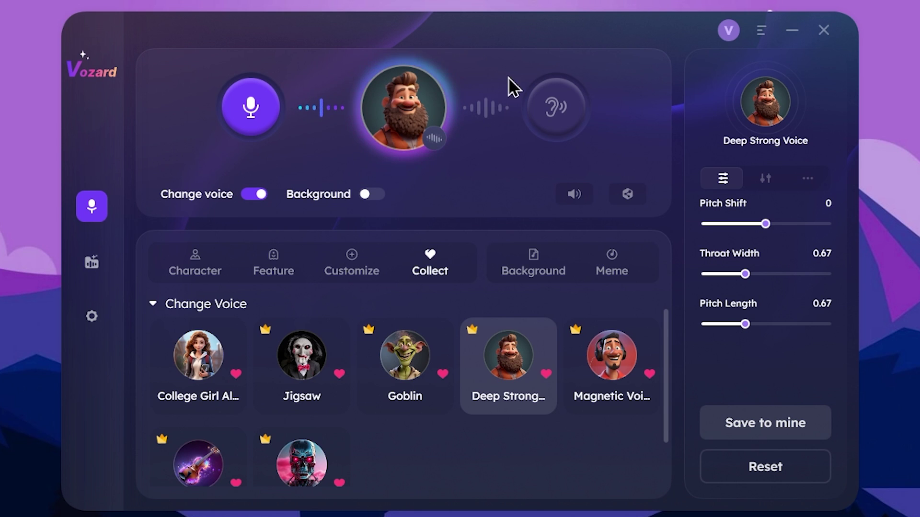
click(580, 111)
click(229, 352)
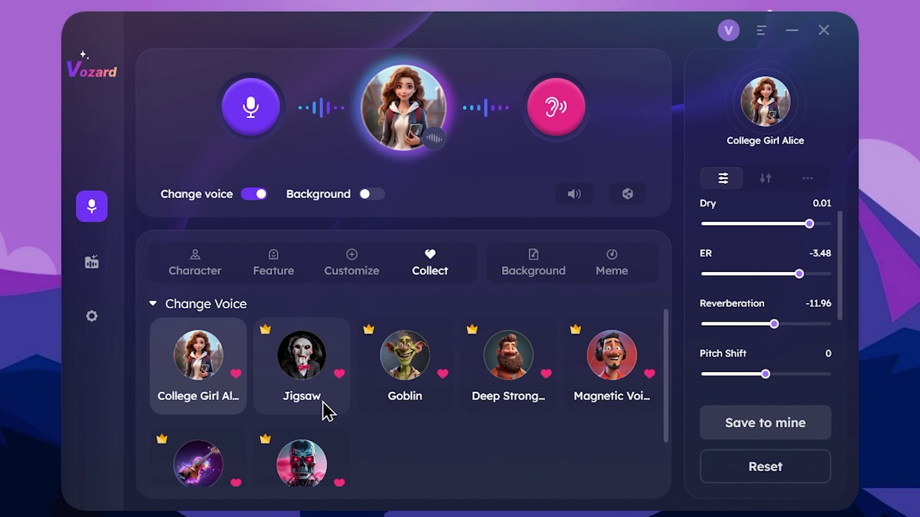
click(304, 343)
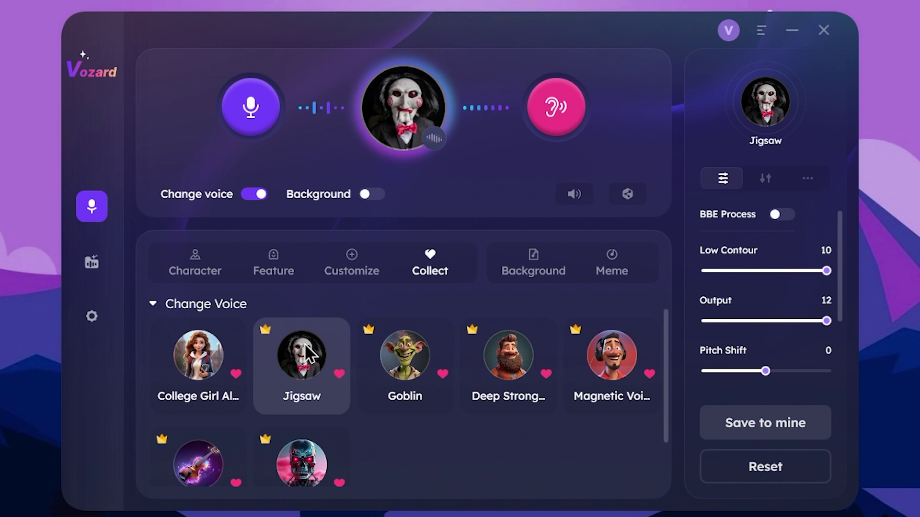
click(304, 344)
Step: Try Magic Chords, Goblin, Magnetic Voice and The Terminator, ending on Goblin
scroll(220, 390, down, 1)
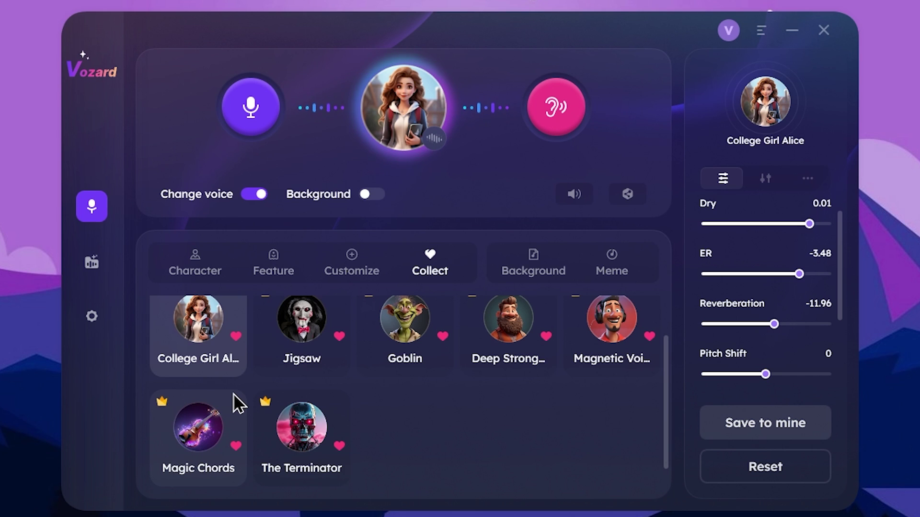
click(190, 441)
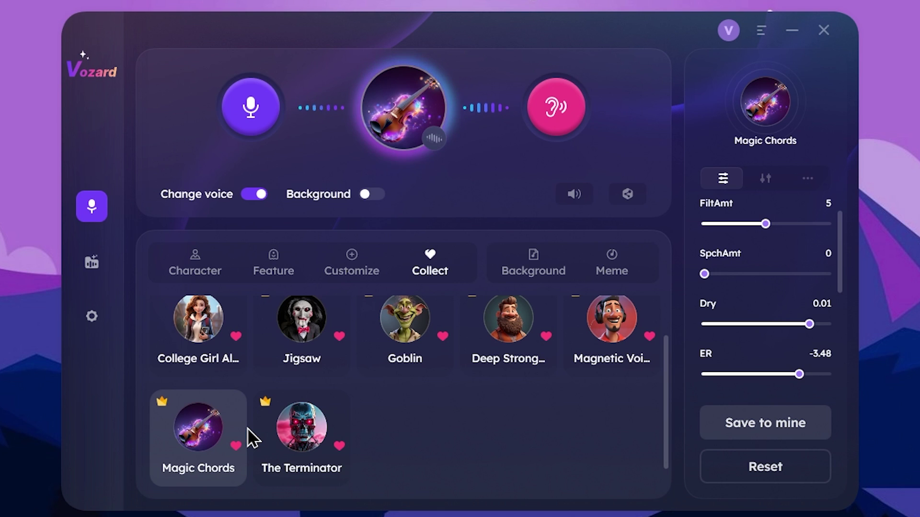
click(415, 358)
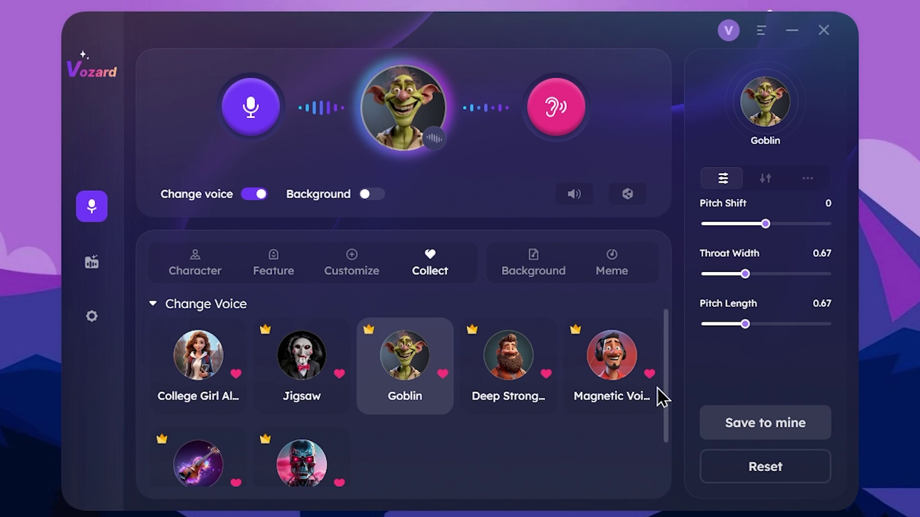
click(611, 356)
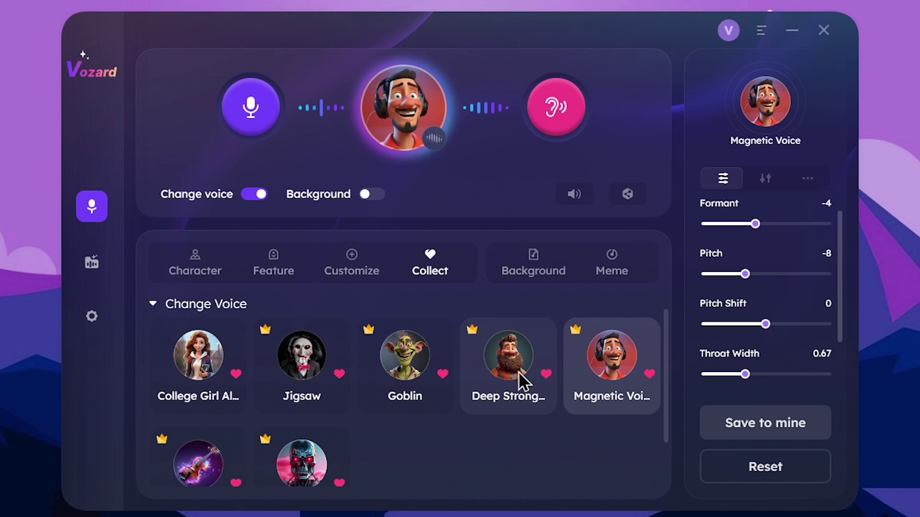
scroll(479, 390, down, 2)
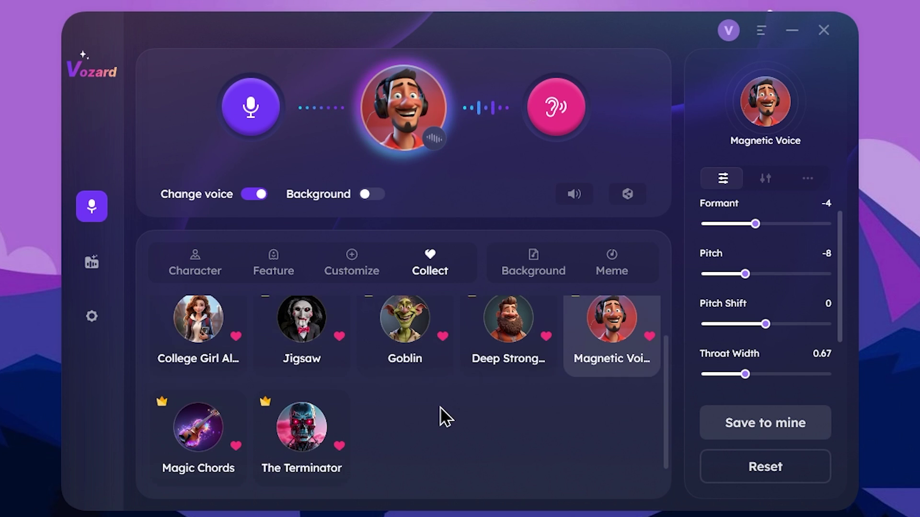
click(311, 409)
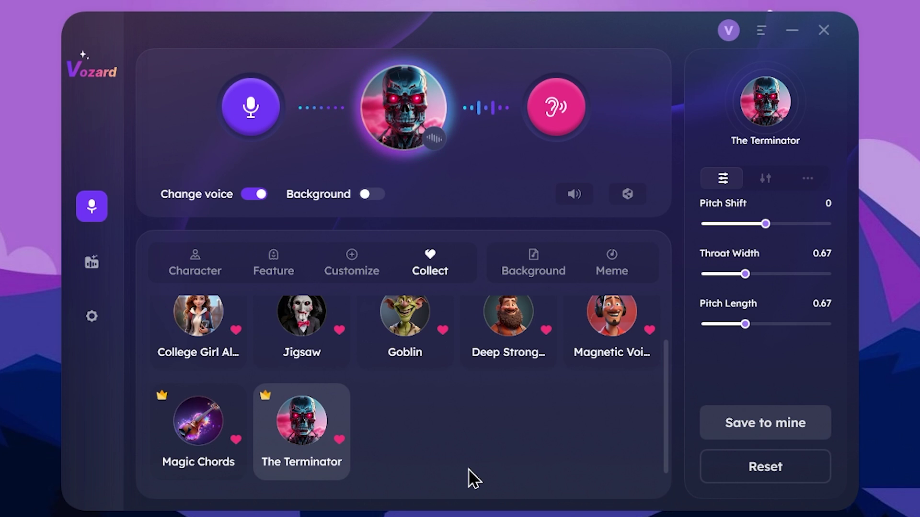
scroll(407, 364, up, 1)
click(404, 360)
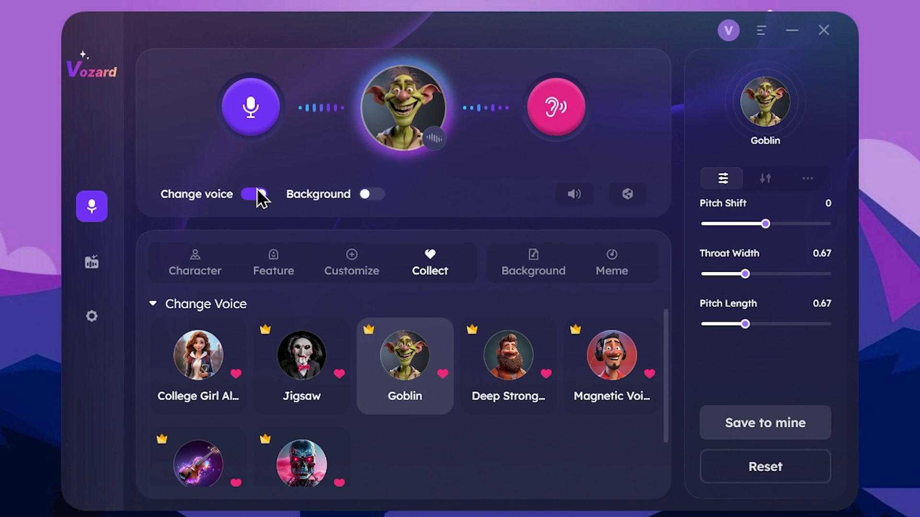
Step: Browse the character voices, then review the Goblin voice's Equalizer and Pitch settings
click(211, 277)
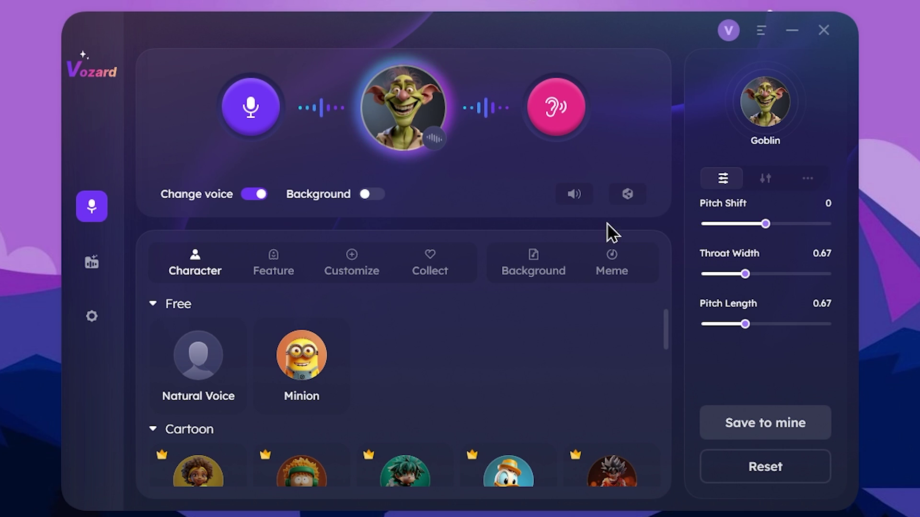
click(441, 273)
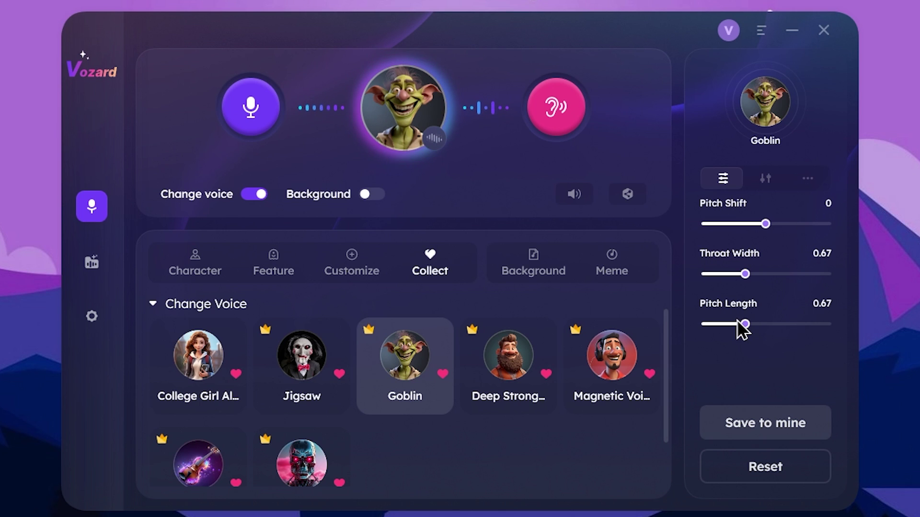
click(766, 179)
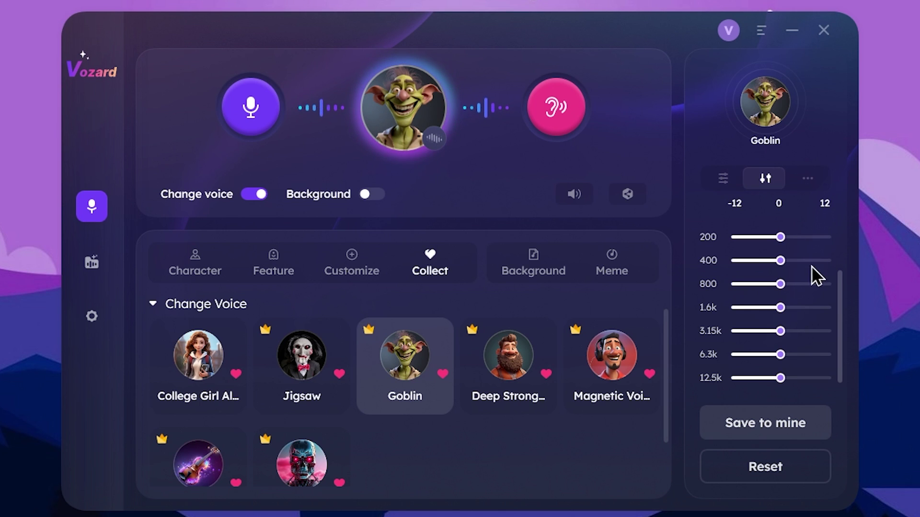
scroll(792, 306, up, 2)
scroll(791, 307, down, 2)
scroll(791, 307, up, 2)
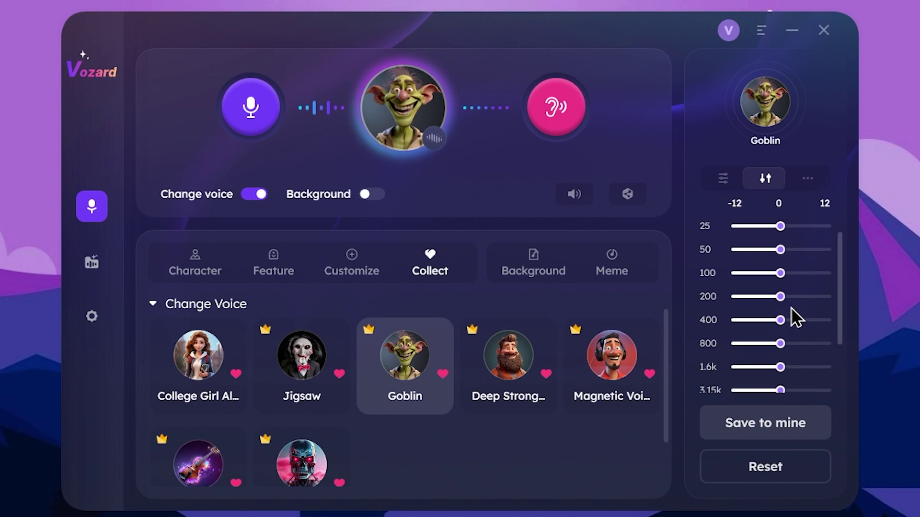
click(728, 179)
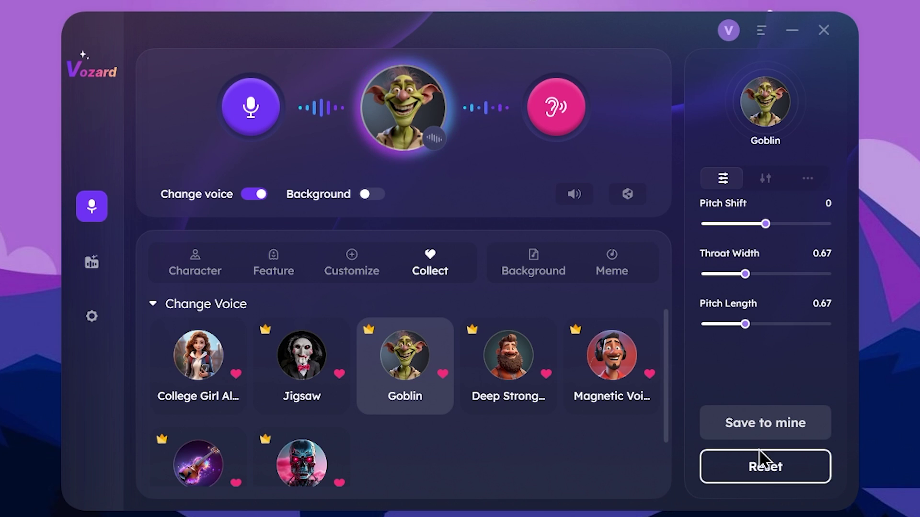
Step: Save the adjusted Goblin voice as custom voice '02' and view the custom voices list
click(775, 424)
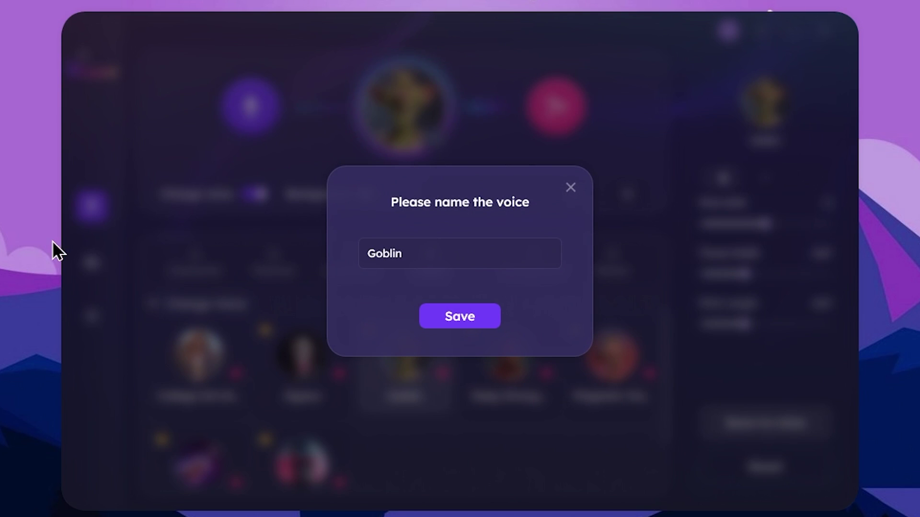
key(ctrl+a)
text(02)
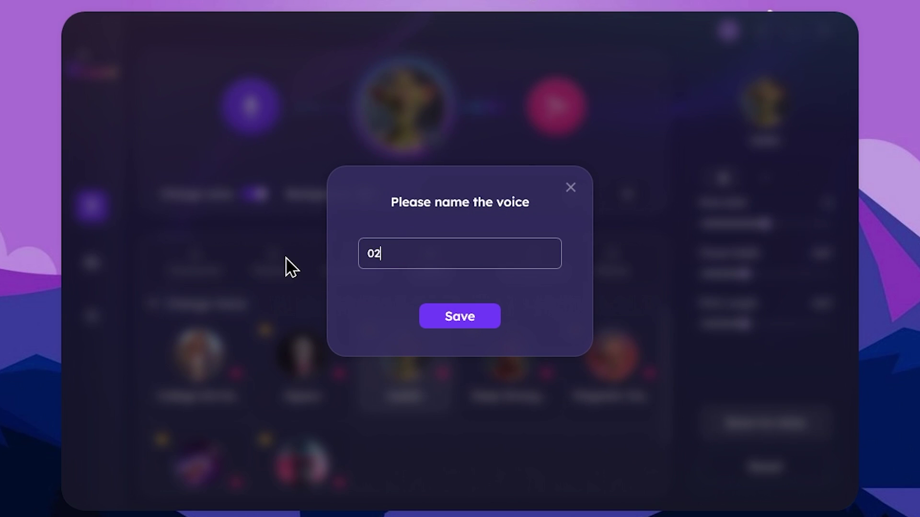
click(467, 314)
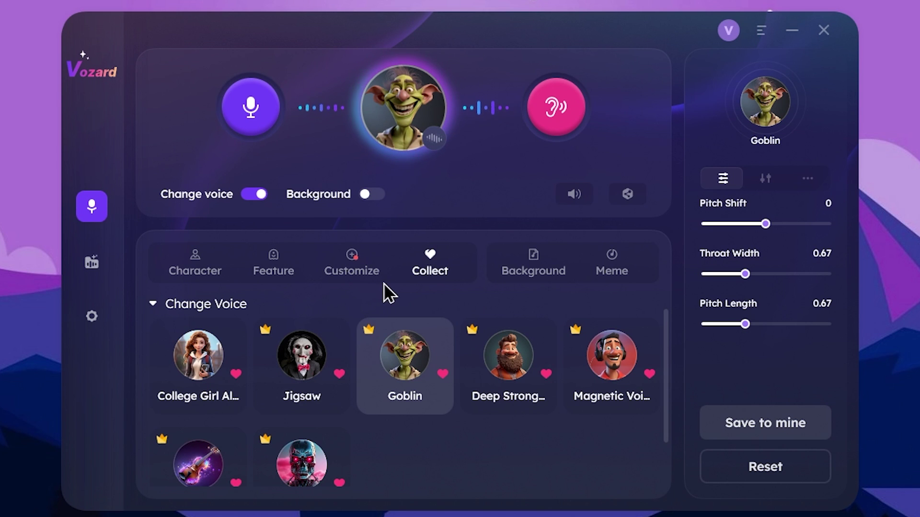
click(352, 270)
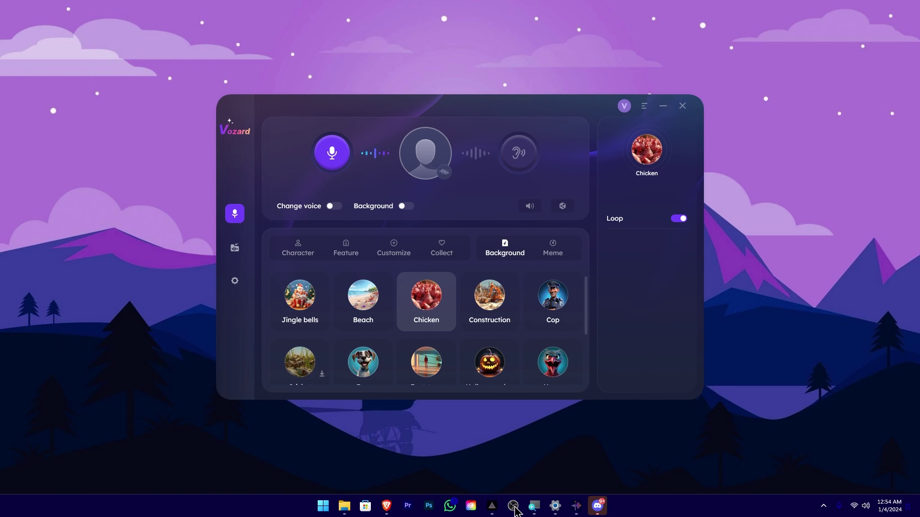
Step: Set the OBS Mic/Aux source's device to Vozard Microphone (iMobie)
click(514, 507)
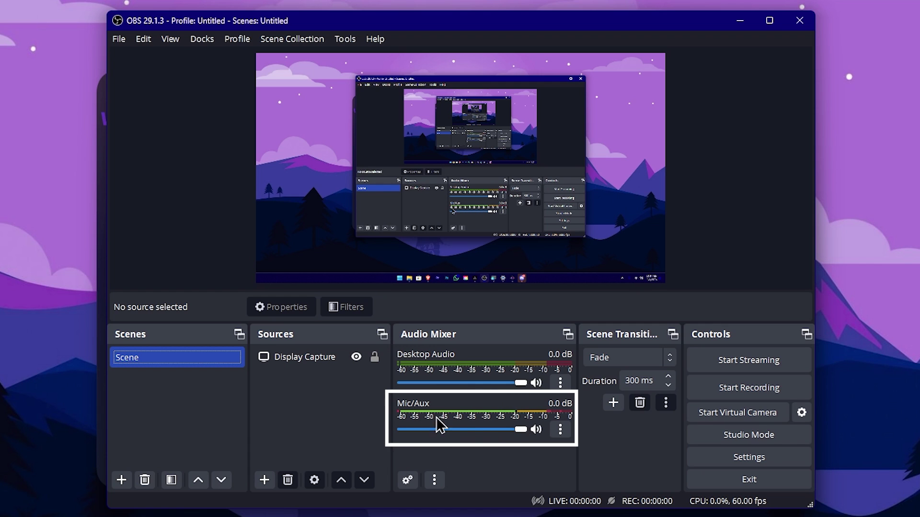
click(561, 431)
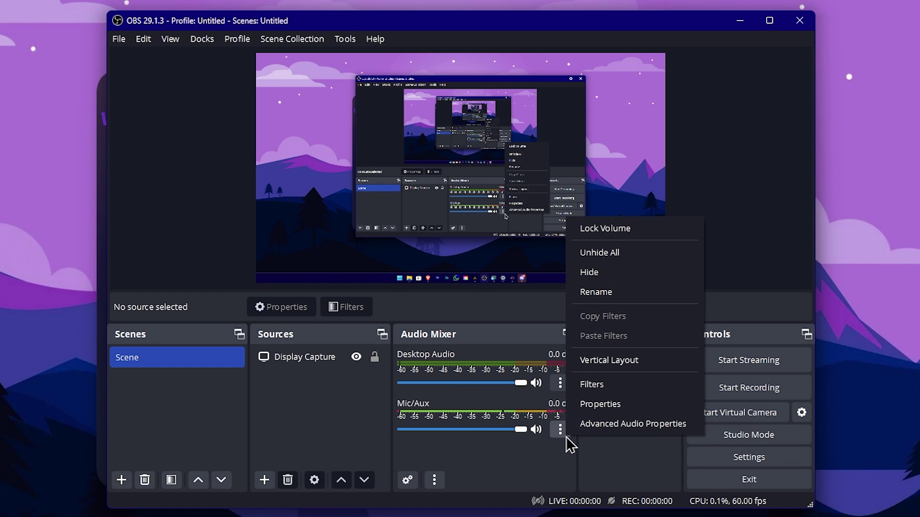
click(601, 407)
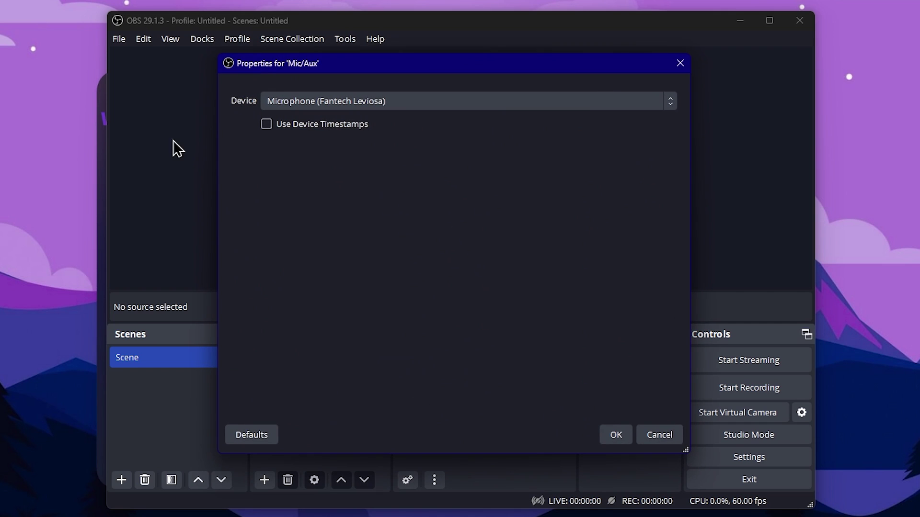
click(331, 103)
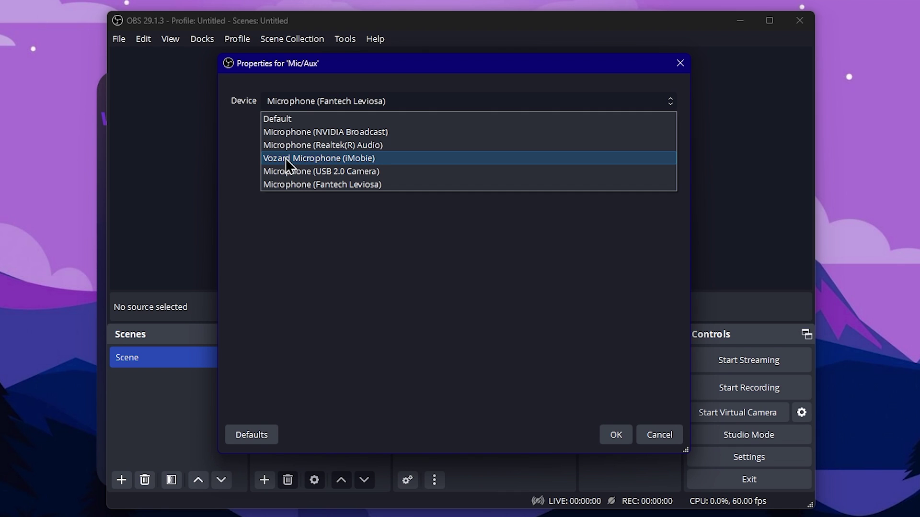
click(345, 158)
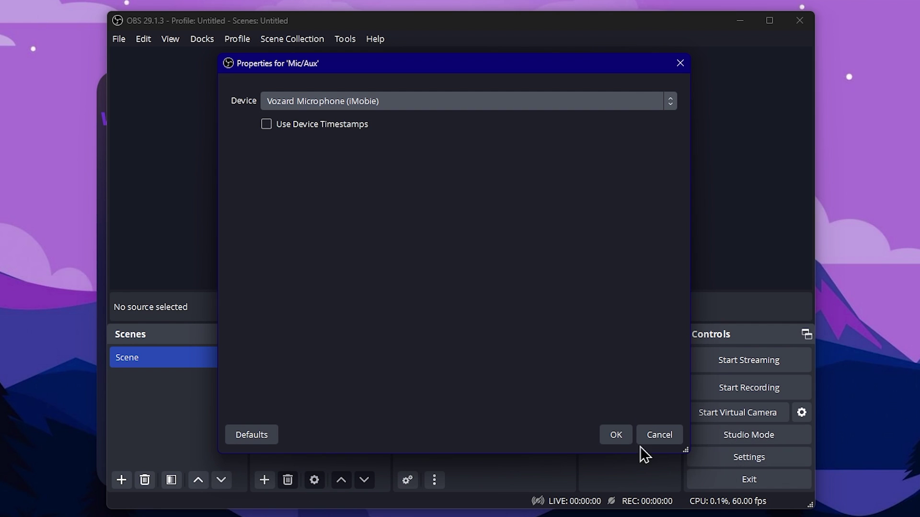
click(625, 438)
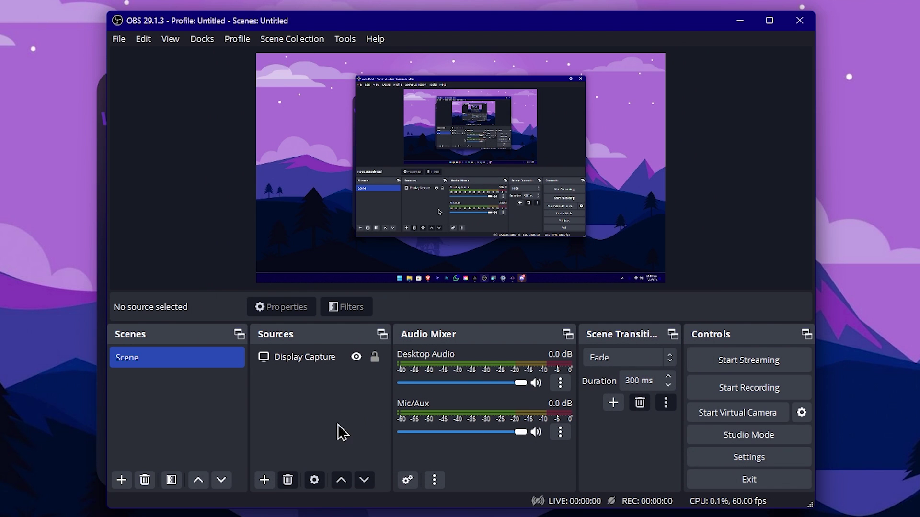
Step: Briefly restore and minimise Vozard, then close OBS Studio
click(580, 516)
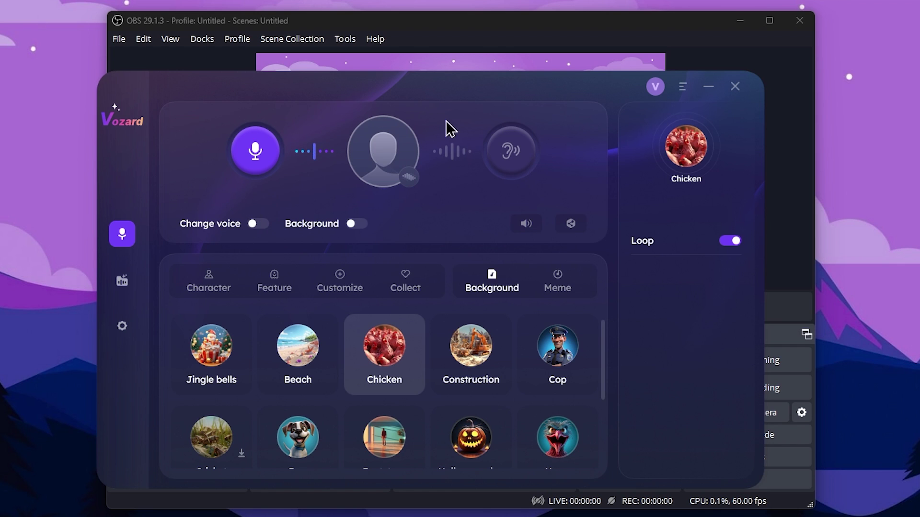
click(708, 86)
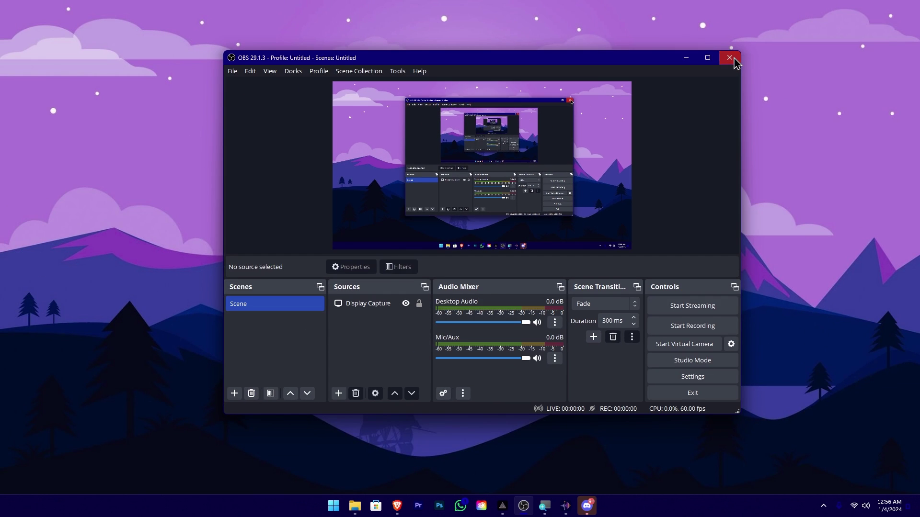
click(799, 20)
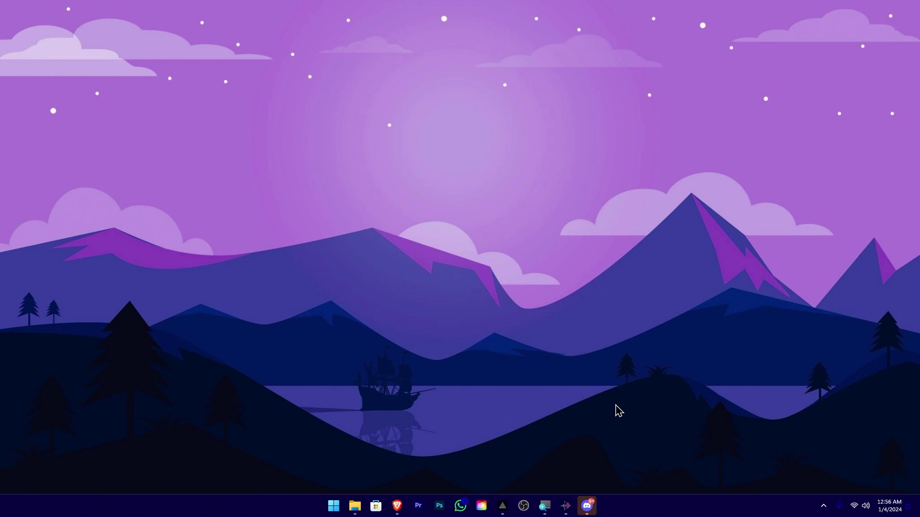
Step: Set Discord's Voice & Video input device to Vozard Microphone (iMobie), then exit settings
click(581, 507)
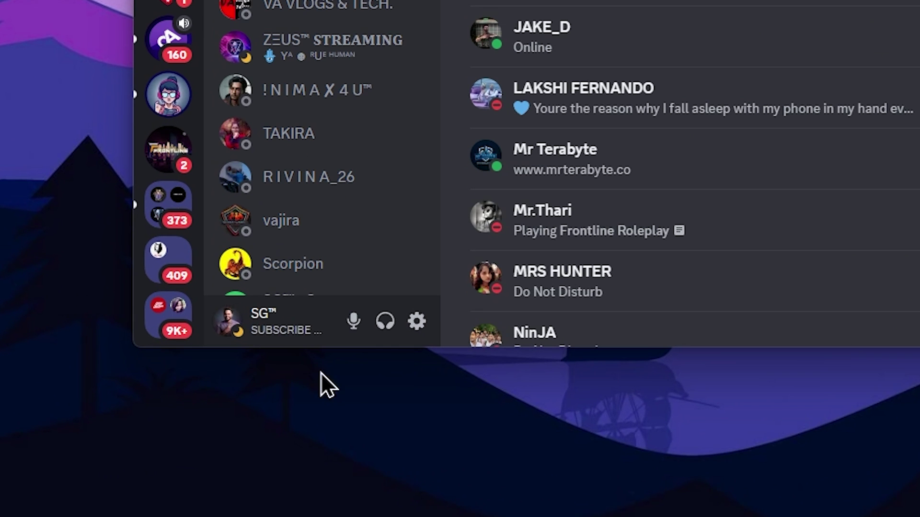
click(417, 322)
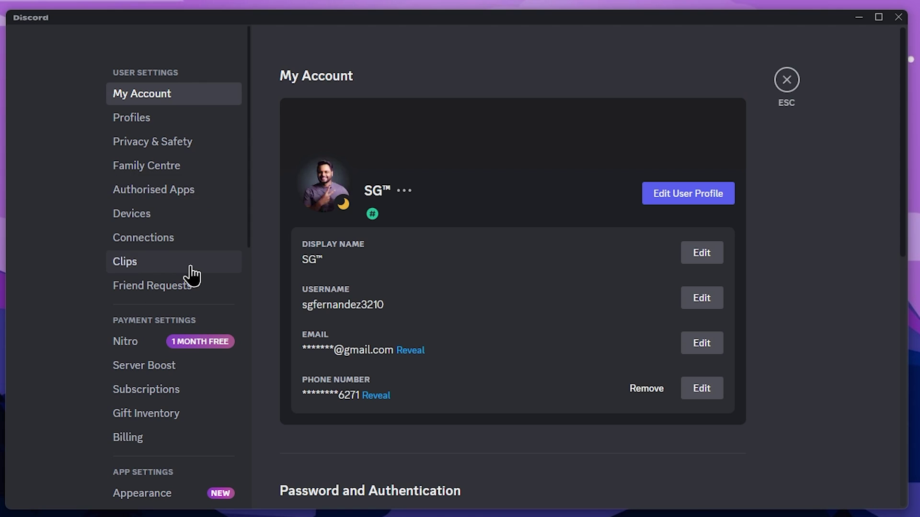
scroll(191, 268, down, 5)
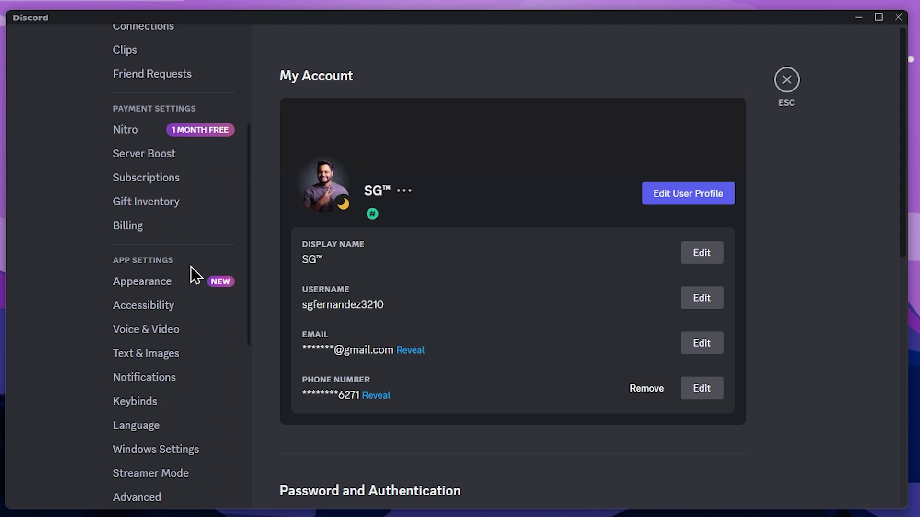
click(195, 335)
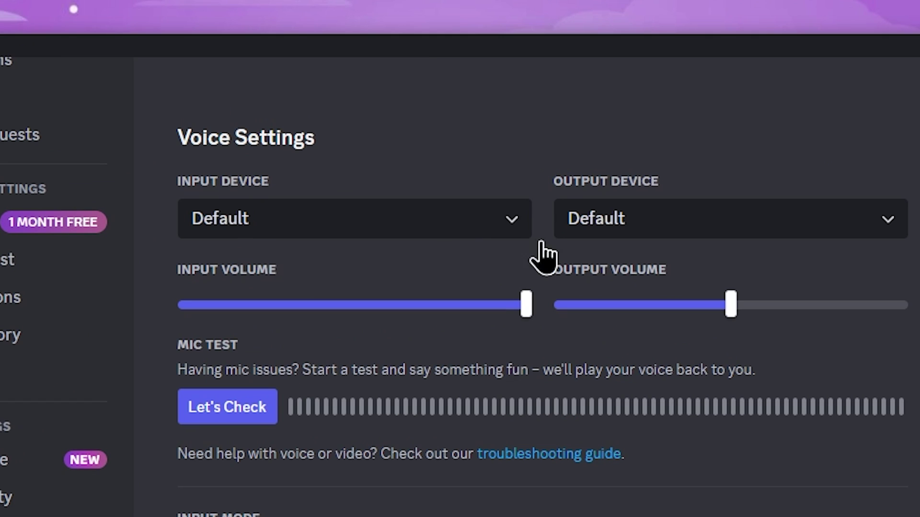
click(295, 225)
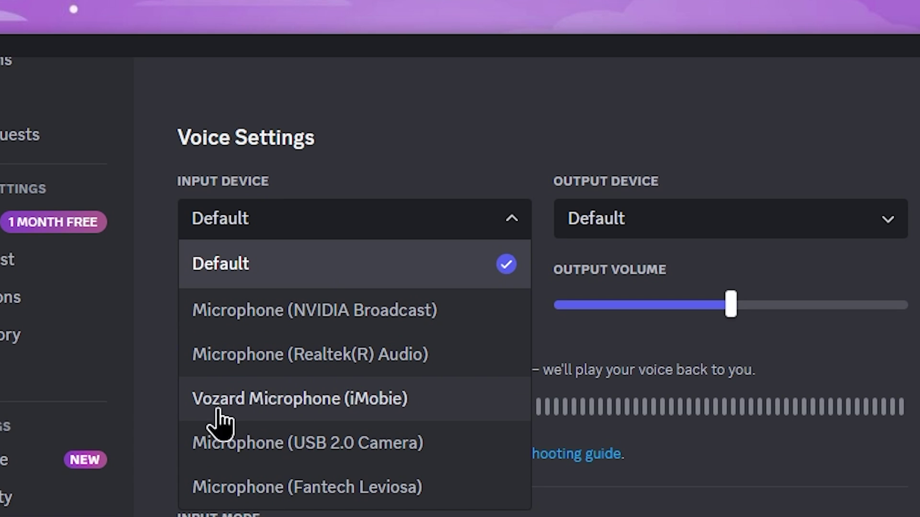
click(309, 405)
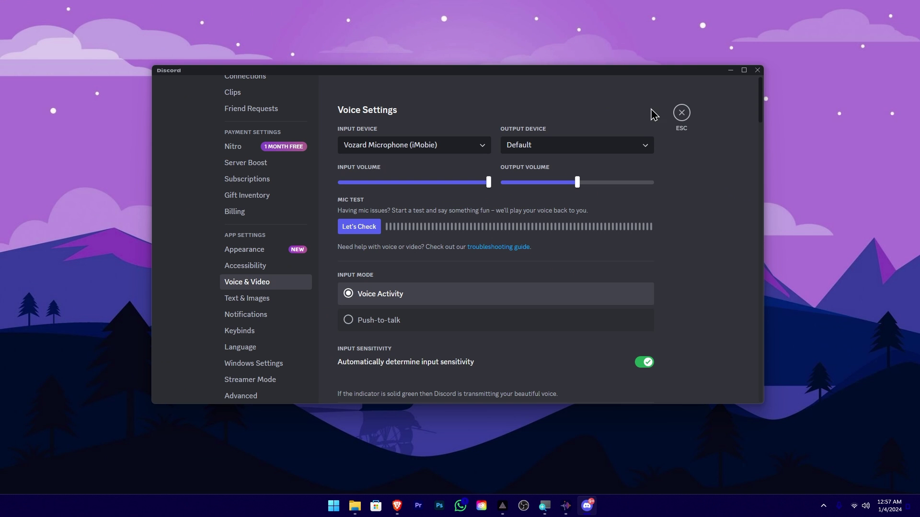
click(689, 118)
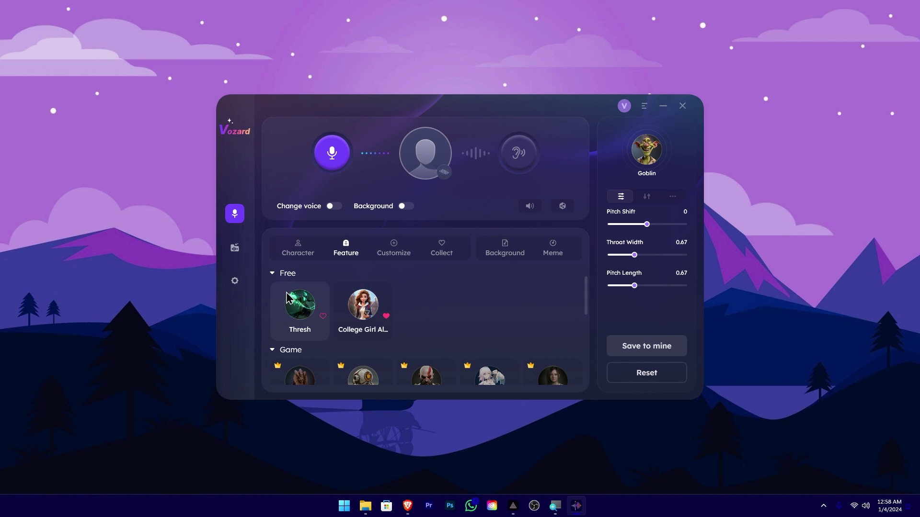
Step: Switch Vozard to Recorded Mode's Upload audio file page, then close the file picker unused
mouse_move(244, 255)
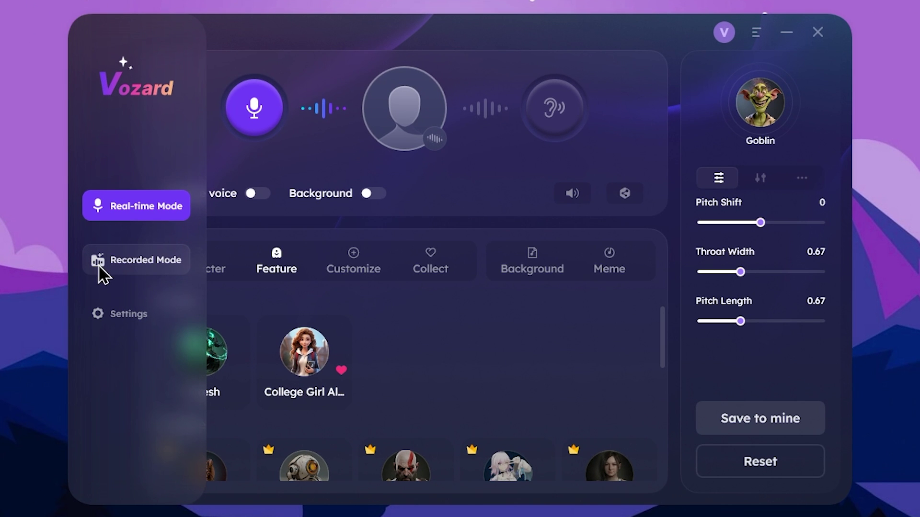
click(142, 265)
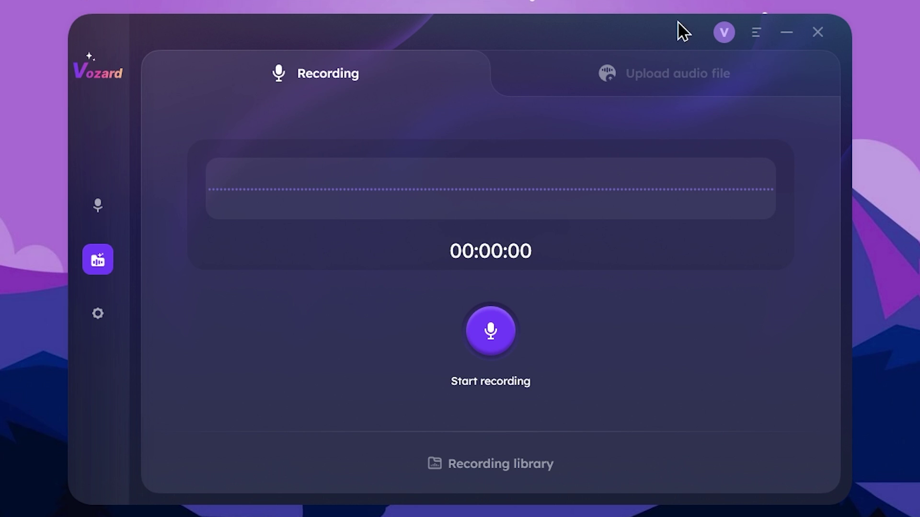
click(661, 79)
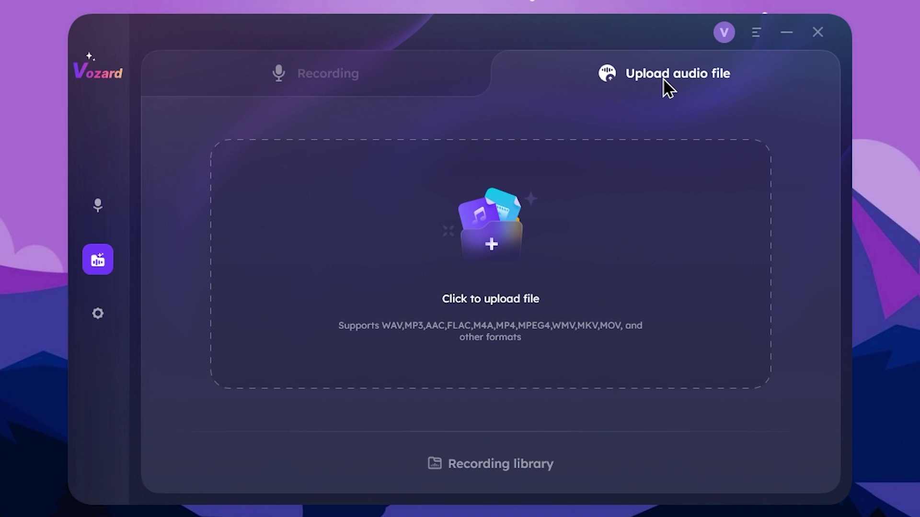
click(495, 248)
scroll(430, 225, down, 2)
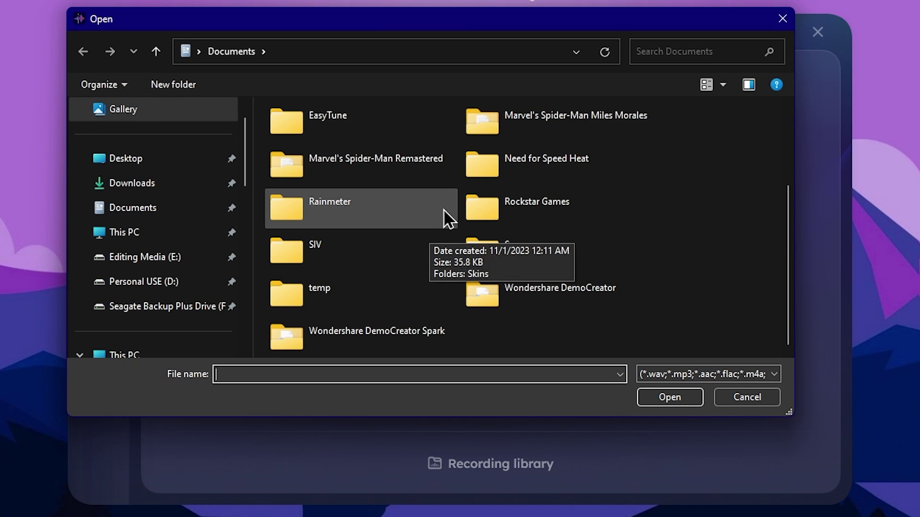
scroll(484, 198, up, 3)
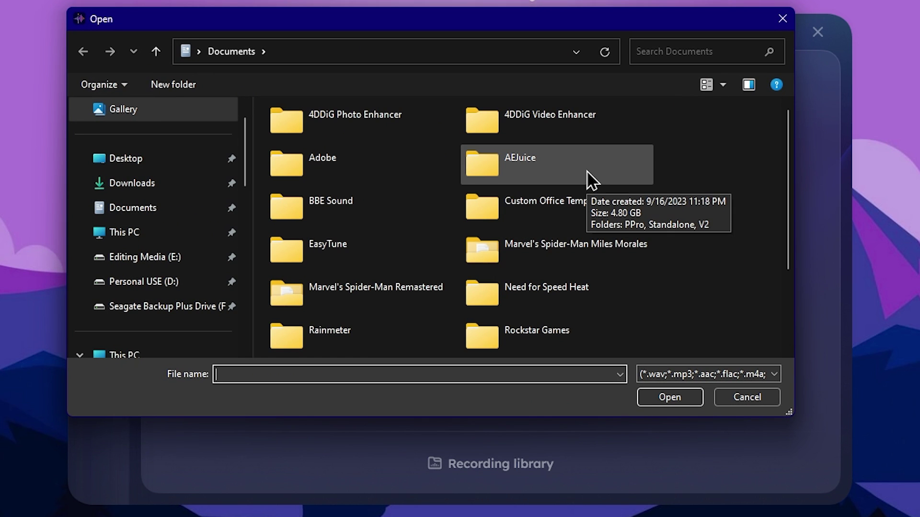
click(785, 20)
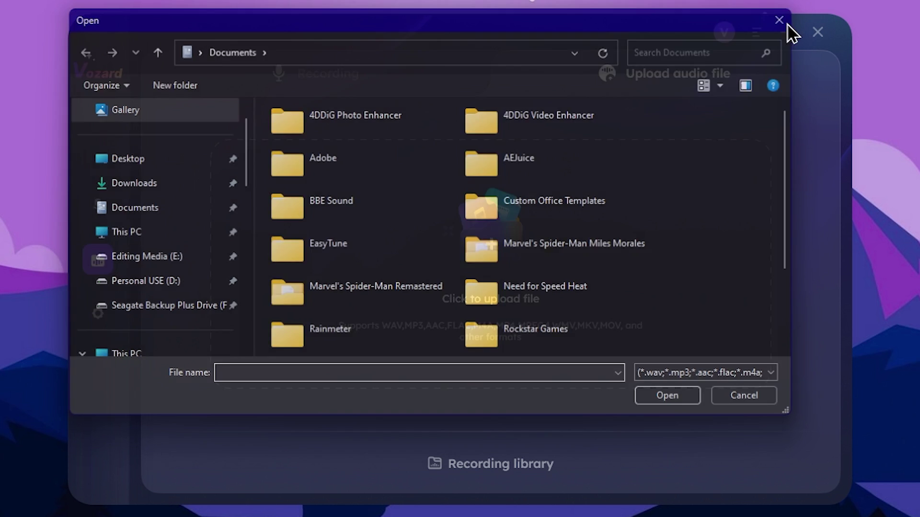